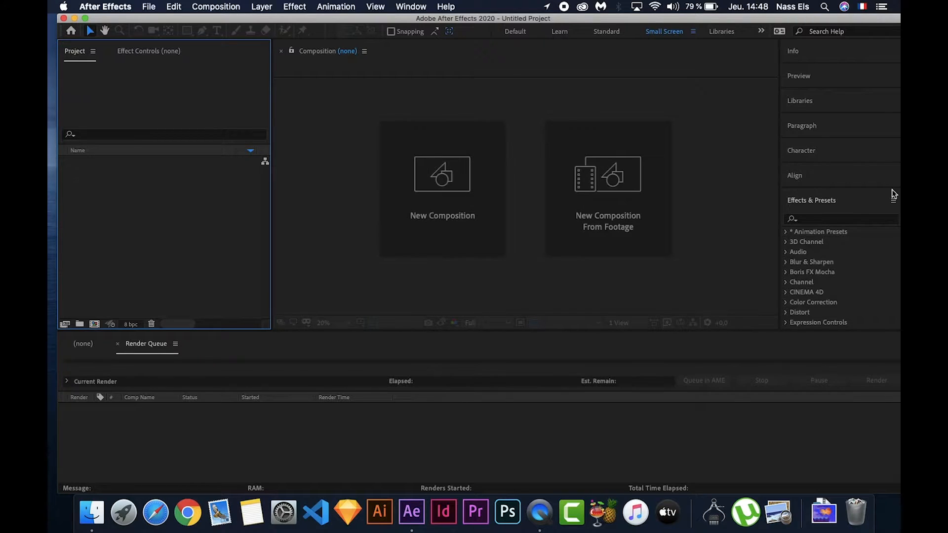
Create a composition named "Tuto Youtube easyeasy" with a duration of 2 seconds
{"action": "scroll", "coordinate": [827, 173], "scroll_direction": "down", "scroll_amount": 5}
{"action": "scroll", "coordinate": [825, 171], "scroll_direction": "up", "scroll_amount": 5}
{"action": "left_click", "coordinate": [449, 189]}
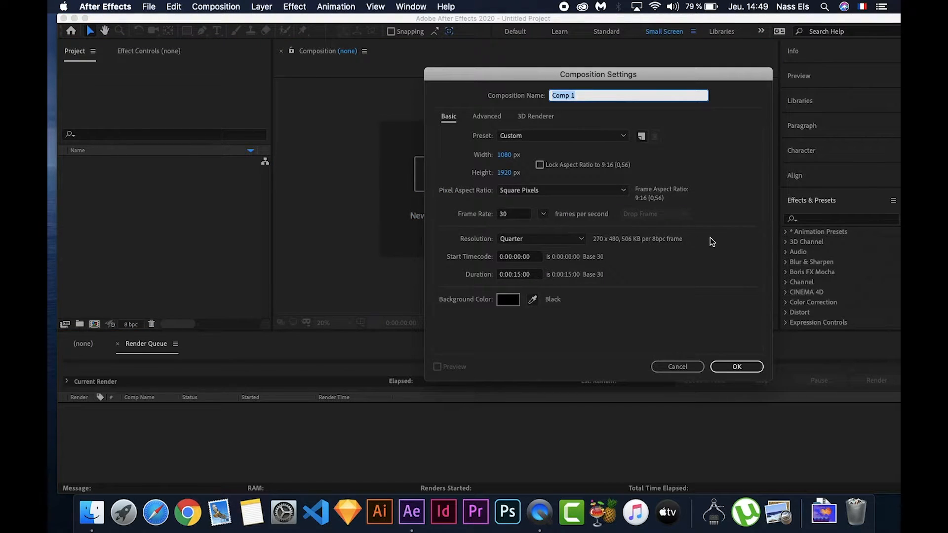
{"action": "type", "text": "Tuto Youtube easyeasy"}
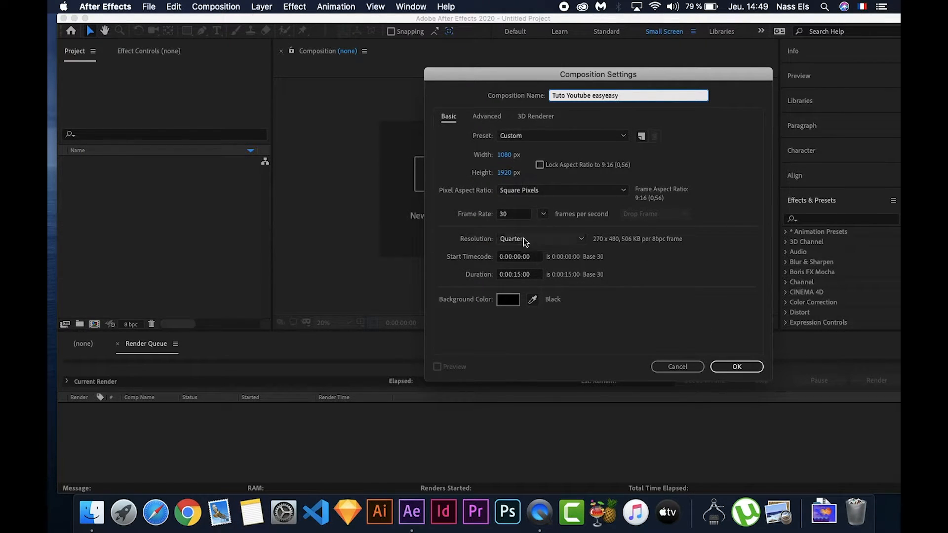
{"action": "left_click", "coordinate": [524, 277]}
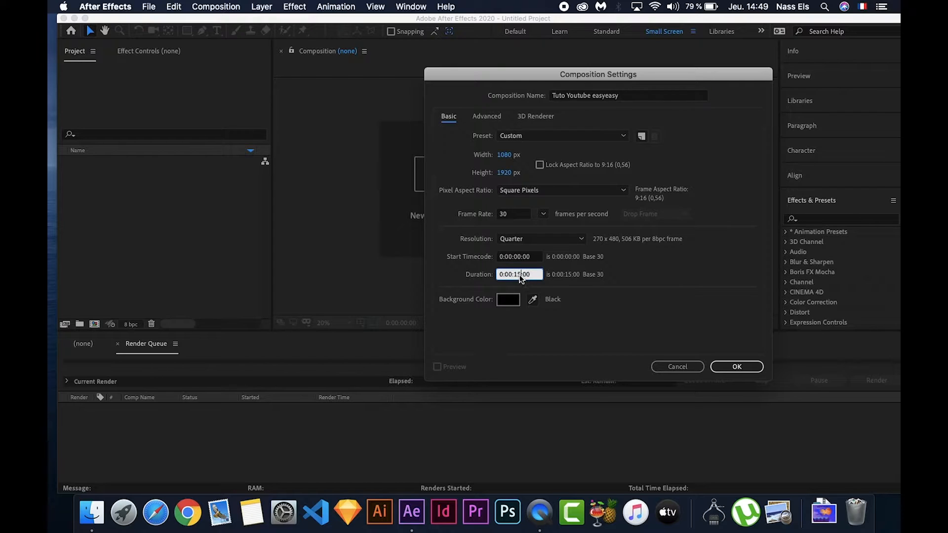
{"action": "key", "text": "BackSpace"}
{"action": "key", "text": "BackSpace"}
{"action": "type", "text": "2"}
{"action": "left_click", "coordinate": [736, 367]}
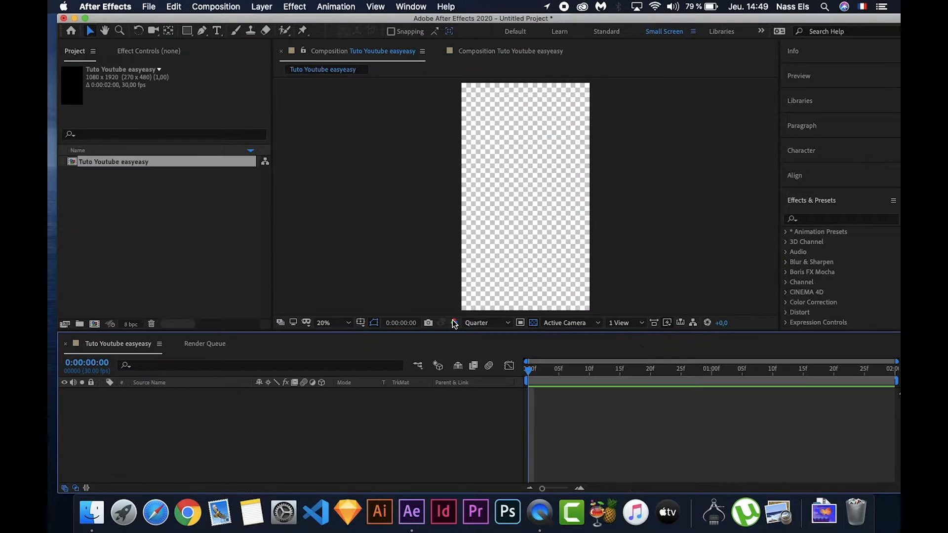
Try the Standard, Learn and Default workspaces and return to Small Screen
{"action": "left_click", "coordinate": [295, 323]}
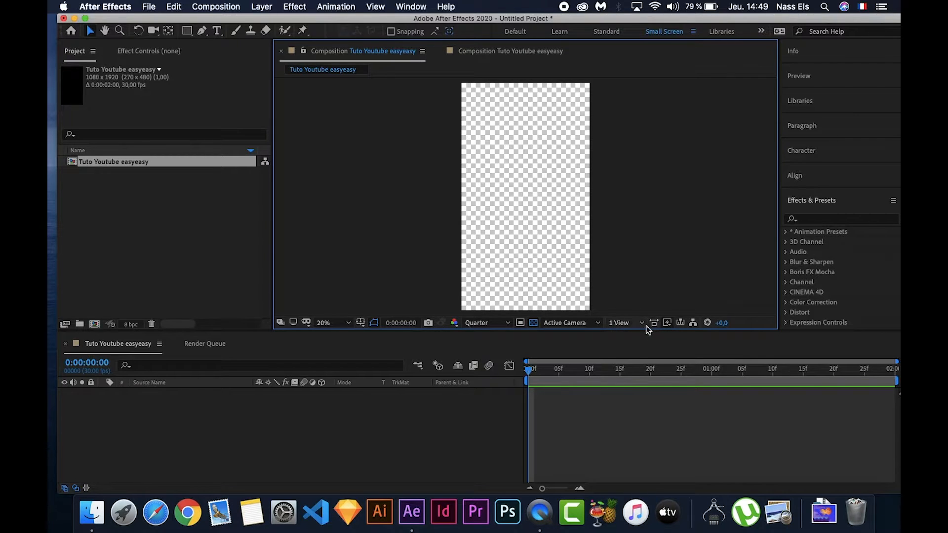
{"action": "left_click", "coordinate": [624, 32]}
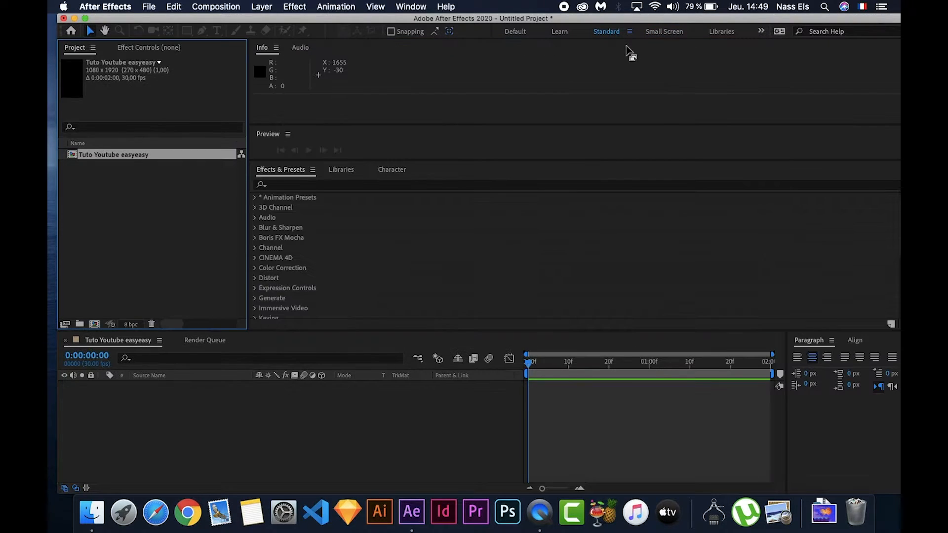
{"action": "left_click", "coordinate": [661, 32]}
{"action": "left_click", "coordinate": [560, 31]}
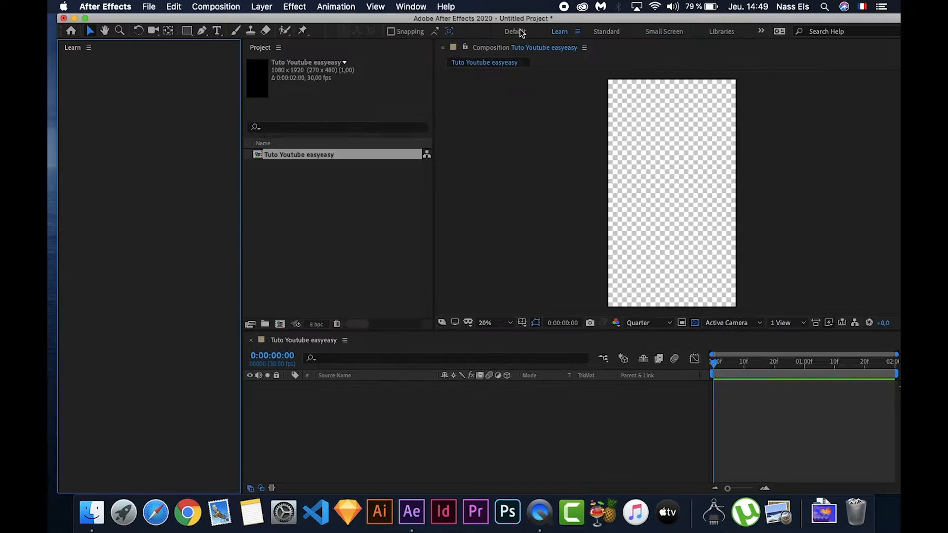
{"action": "left_click", "coordinate": [513, 32]}
{"action": "left_click", "coordinate": [661, 31]}
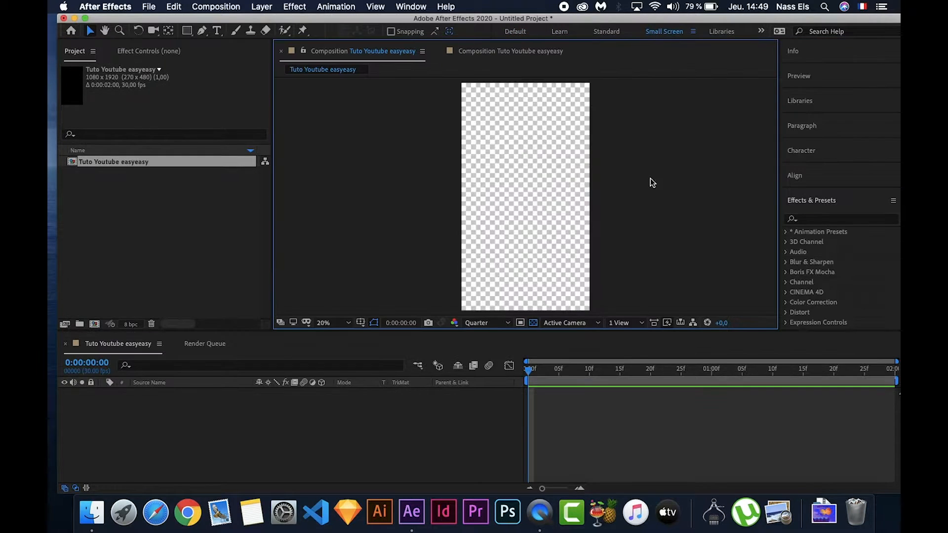
Turn off the transparency grid in the composition view and look through the view layout and resolution options
{"action": "left_click", "coordinate": [533, 323]}
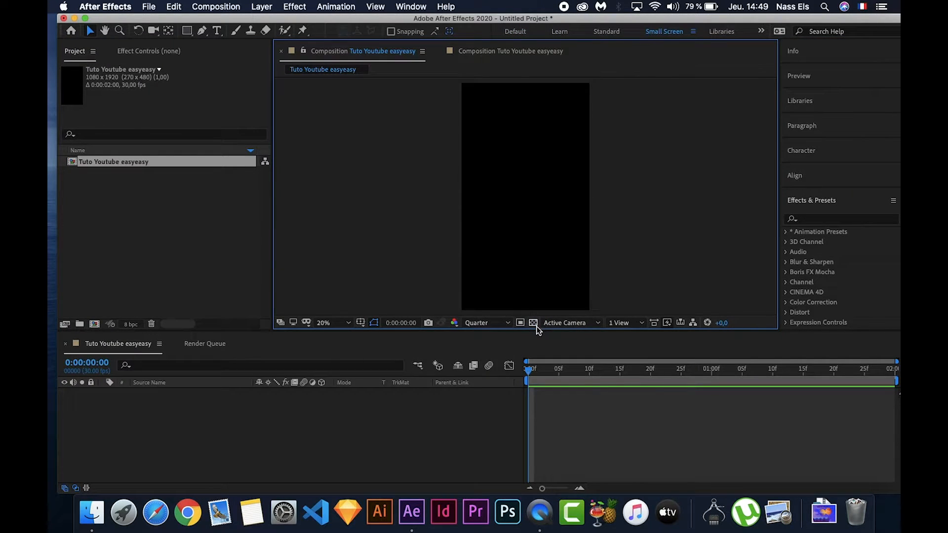
{"action": "left_click", "coordinate": [592, 325]}
{"action": "left_click", "coordinate": [595, 325]}
{"action": "left_click", "coordinate": [627, 323]}
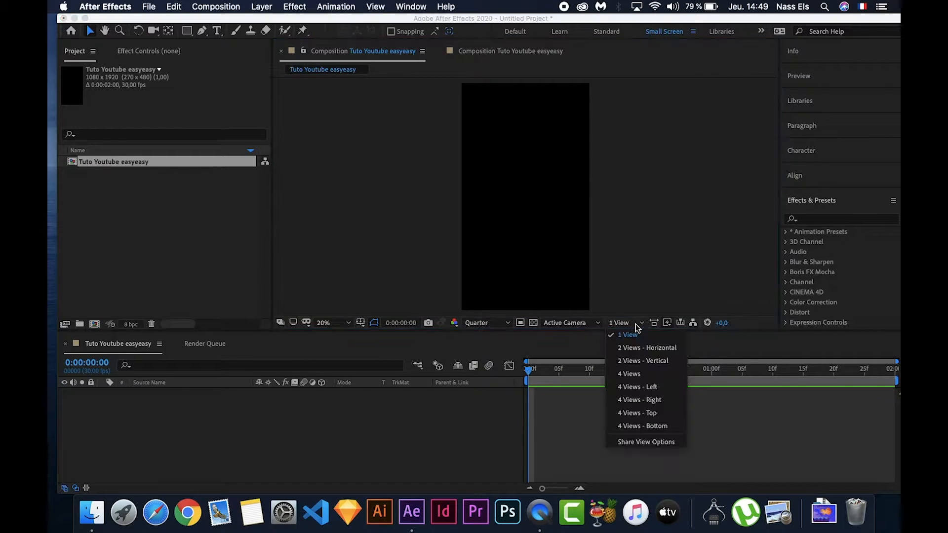
{"action": "left_click", "coordinate": [577, 324]}
{"action": "left_click", "coordinate": [509, 324]}
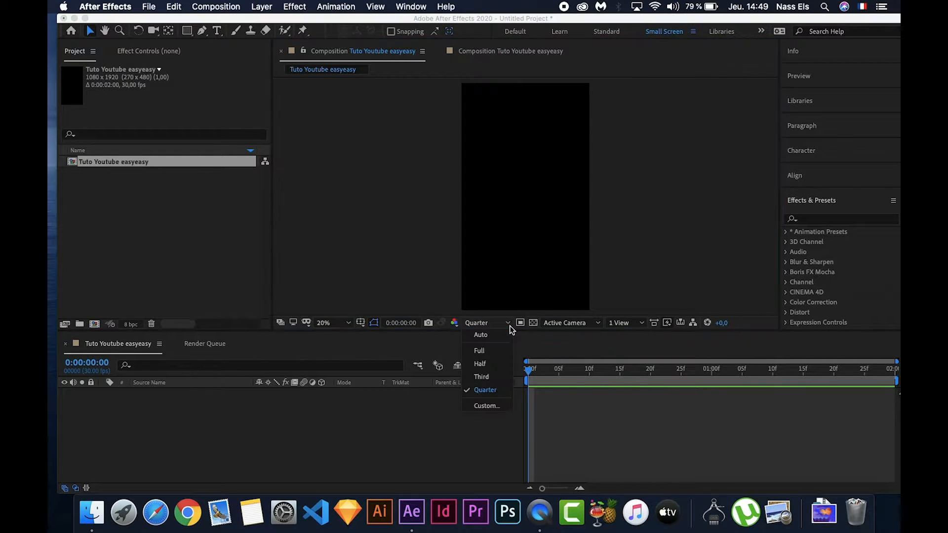
{"action": "left_click", "coordinate": [509, 325]}
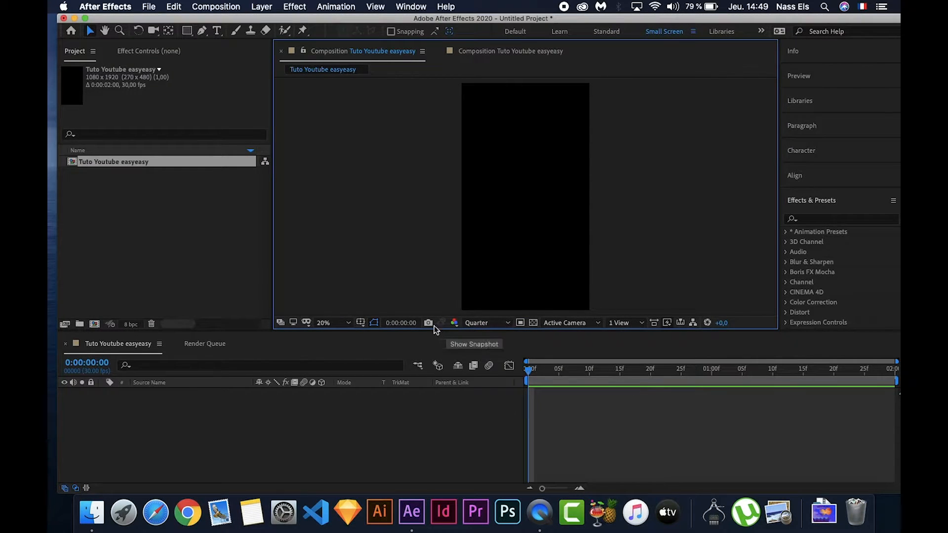
Try the composition view at Fit, Fit up to 100%, 1600% and 33.3%, and set its magnification to 50%
{"action": "left_click", "coordinate": [346, 323]}
{"action": "left_click", "coordinate": [342, 113]}
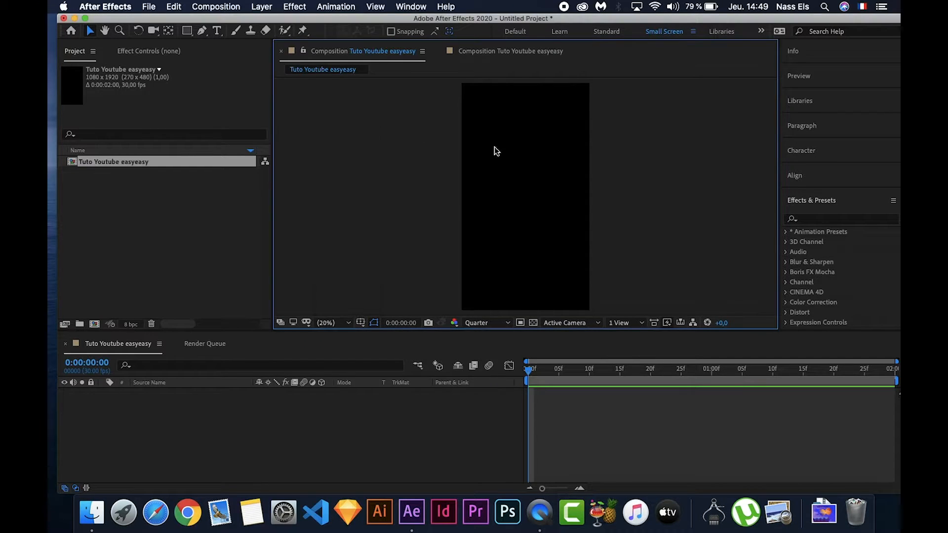
{"action": "left_click", "coordinate": [349, 325]}
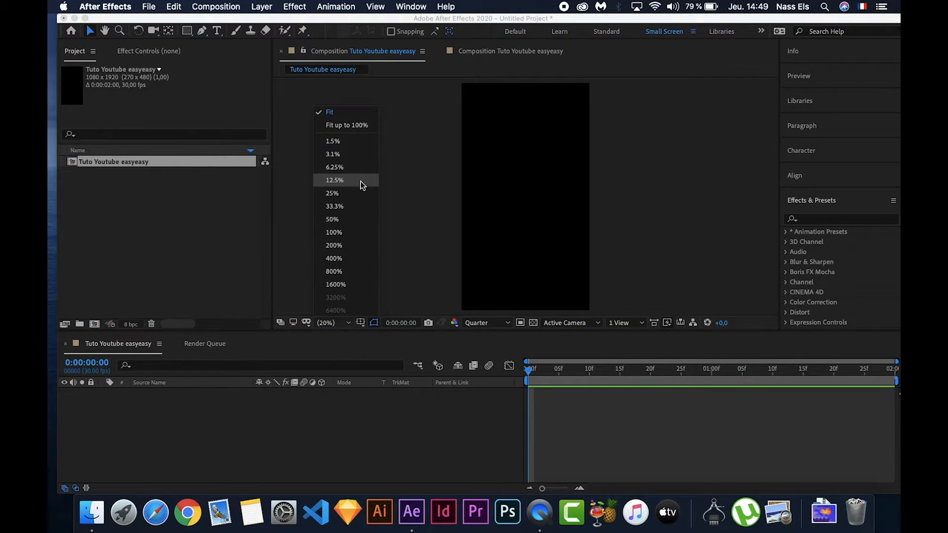
{"action": "left_click", "coordinate": [341, 127]}
{"action": "left_click", "coordinate": [348, 323]}
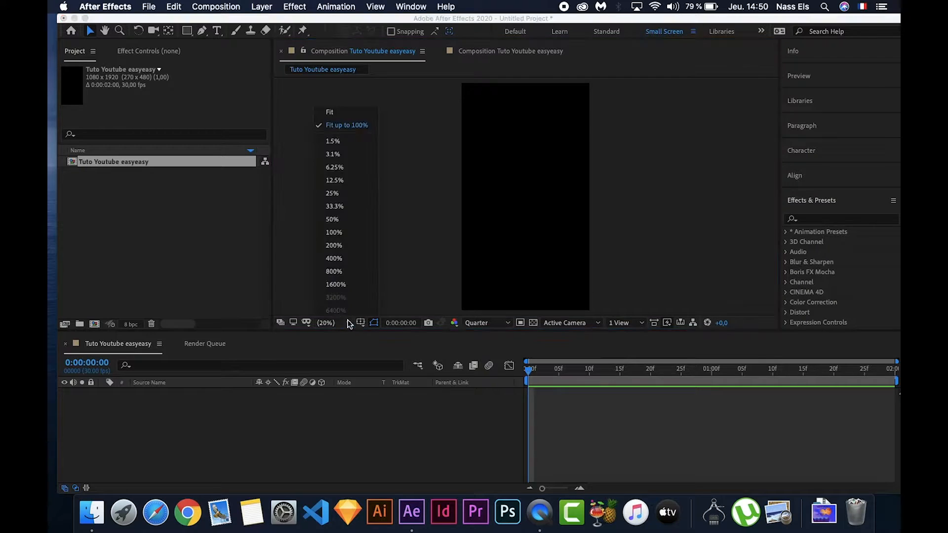
{"action": "left_click", "coordinate": [347, 284]}
{"action": "left_click", "coordinate": [348, 323]}
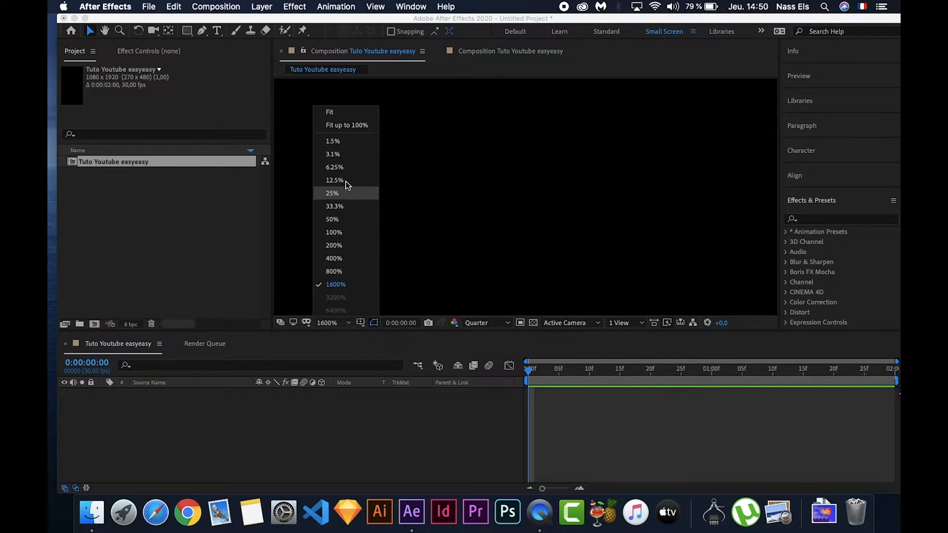
{"action": "left_click", "coordinate": [342, 207]}
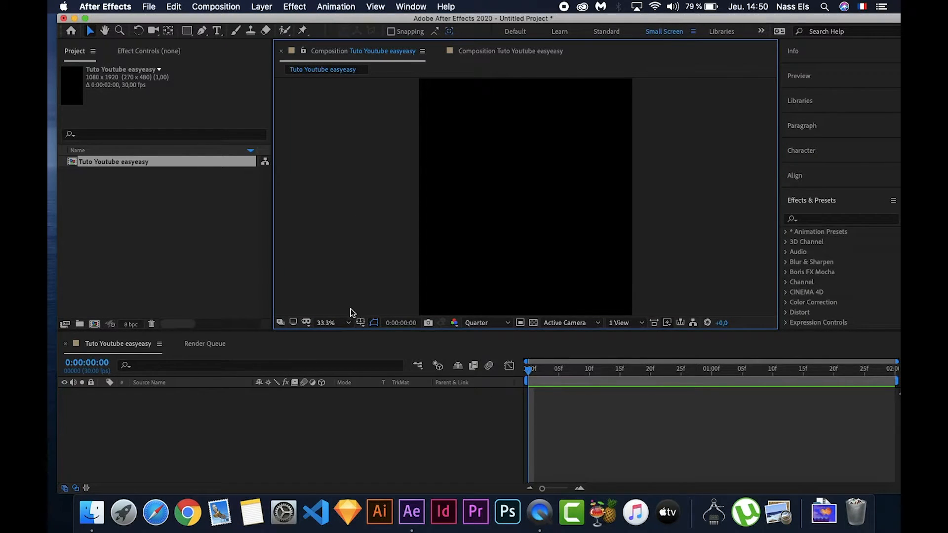
{"action": "left_click", "coordinate": [348, 323]}
{"action": "left_click", "coordinate": [345, 219]}
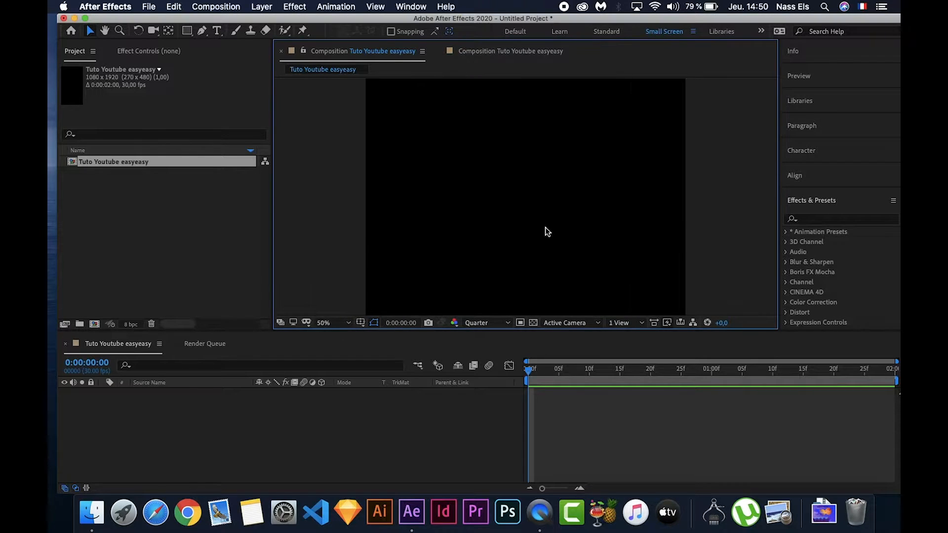
Add a black solid layer named "Solid 1" to the composition
{"action": "left_click", "coordinate": [310, 479]}
{"action": "left_click", "coordinate": [174, 293]}
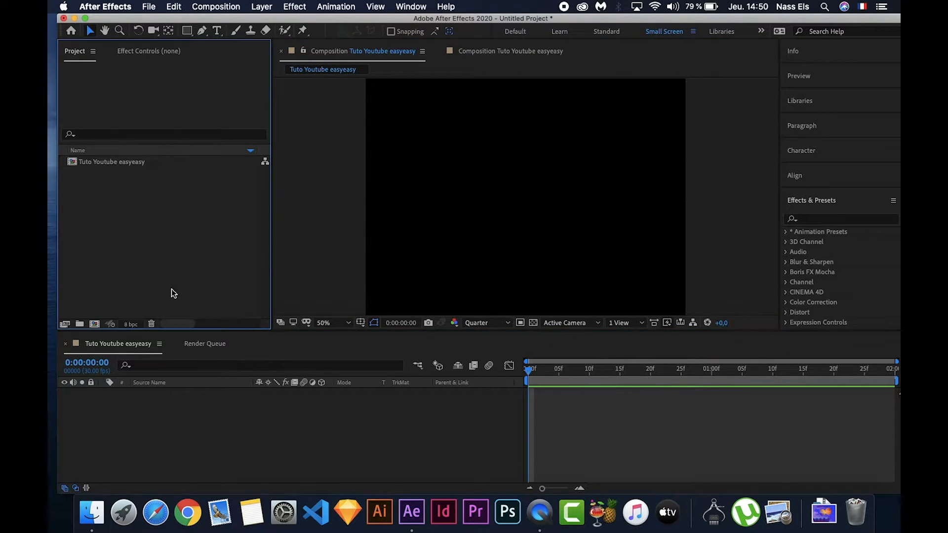
{"action": "left_click", "coordinate": [206, 460]}
{"action": "right_click", "coordinate": [226, 427]}
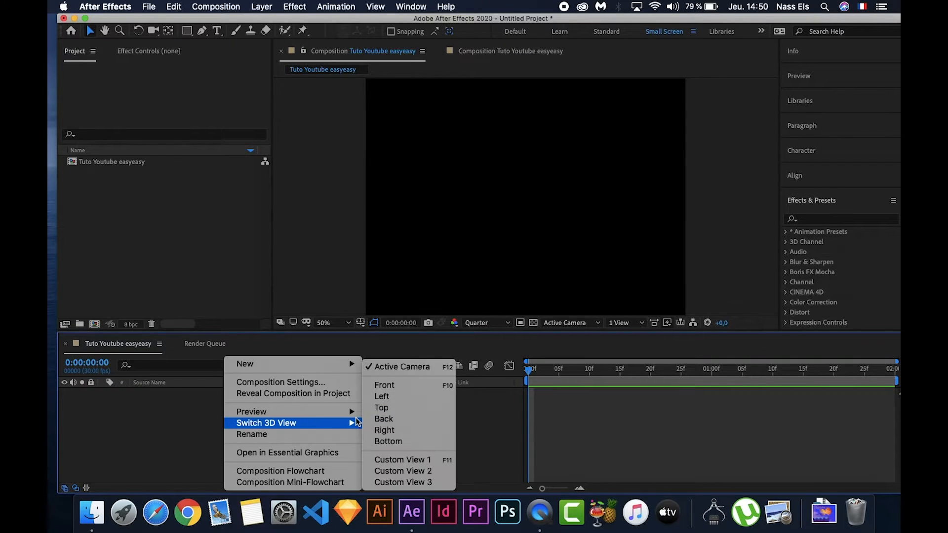
{"action": "mouse_move", "coordinate": [346, 364]}
{"action": "left_click", "coordinate": [439, 394]}
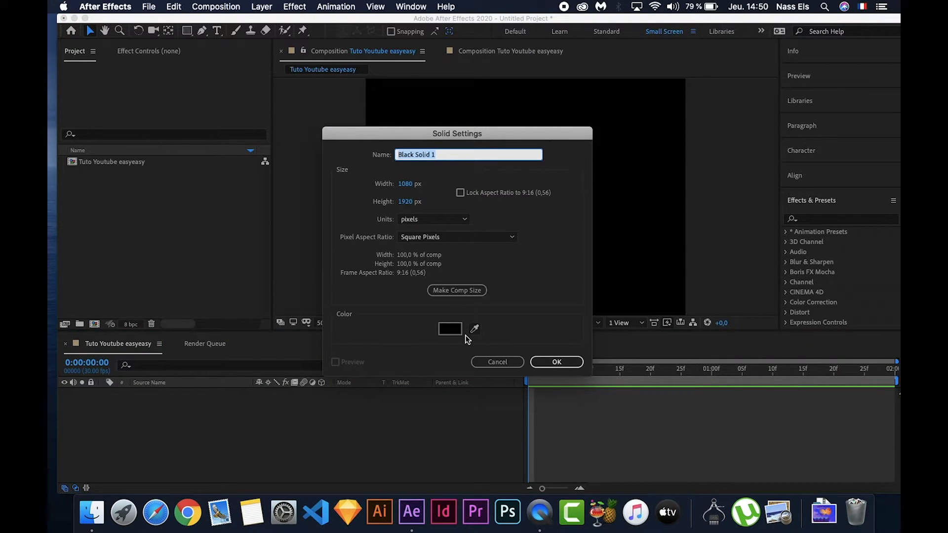
{"action": "type", "text": "Solid 1"}
{"action": "left_click", "coordinate": [553, 363]}
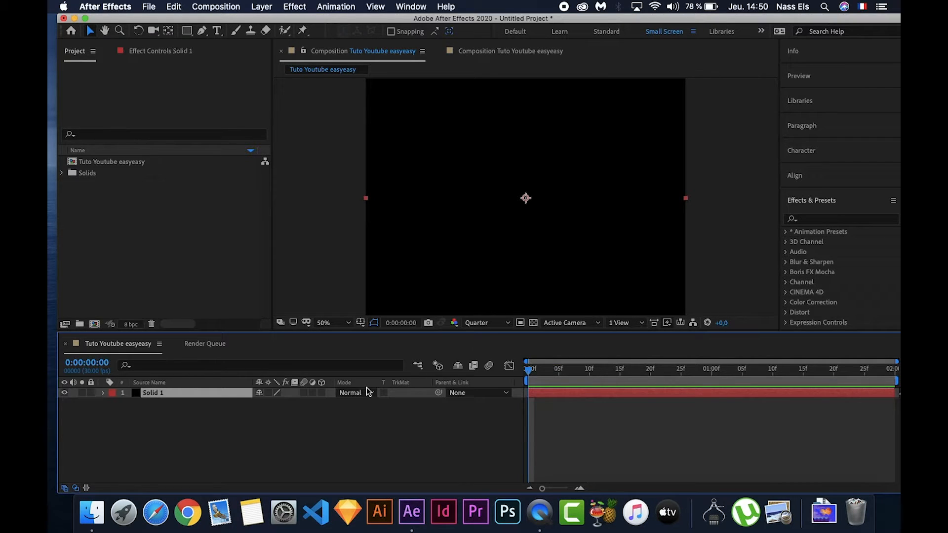
Deselect the Solid 1 layer and look through the available new layer types
{"action": "left_click", "coordinate": [218, 421]}
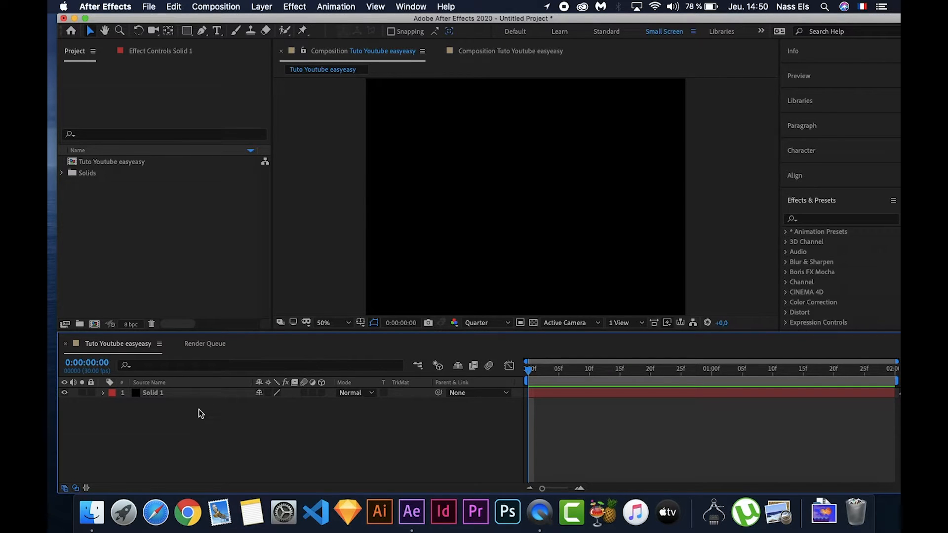
{"action": "right_click", "coordinate": [200, 357]}
{"action": "mouse_move", "coordinate": [326, 364]}
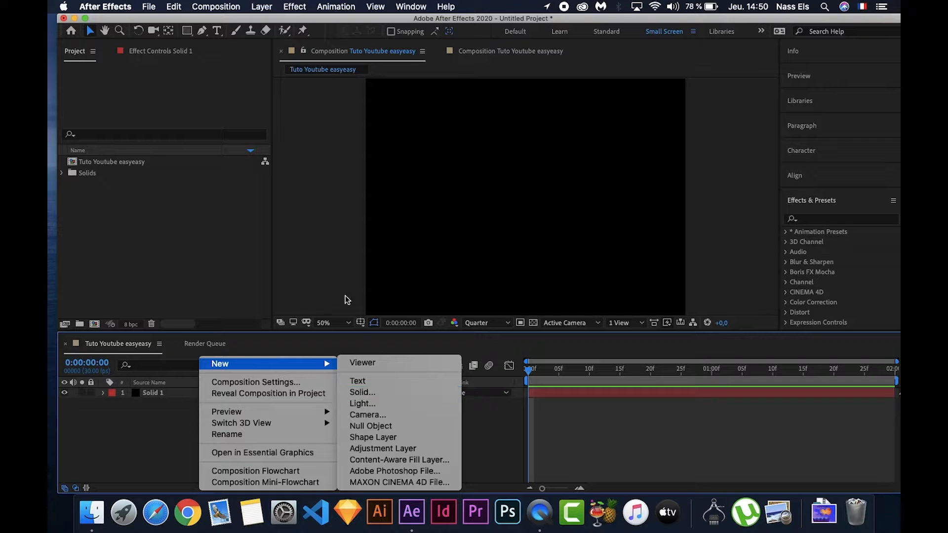
{"action": "left_click", "coordinate": [188, 36]}
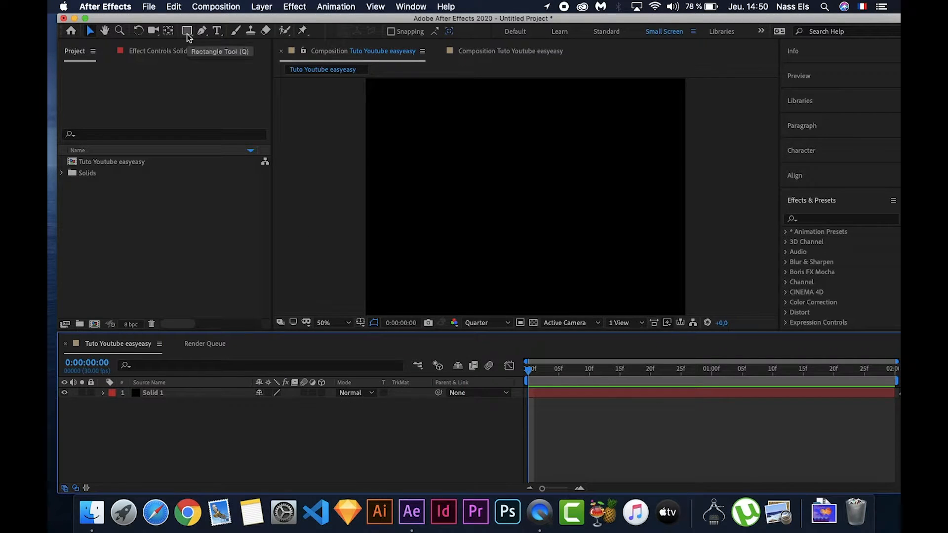
Cycle through the shape tools and select the Ellipse tool
{"action": "left_click", "coordinate": [188, 34]}
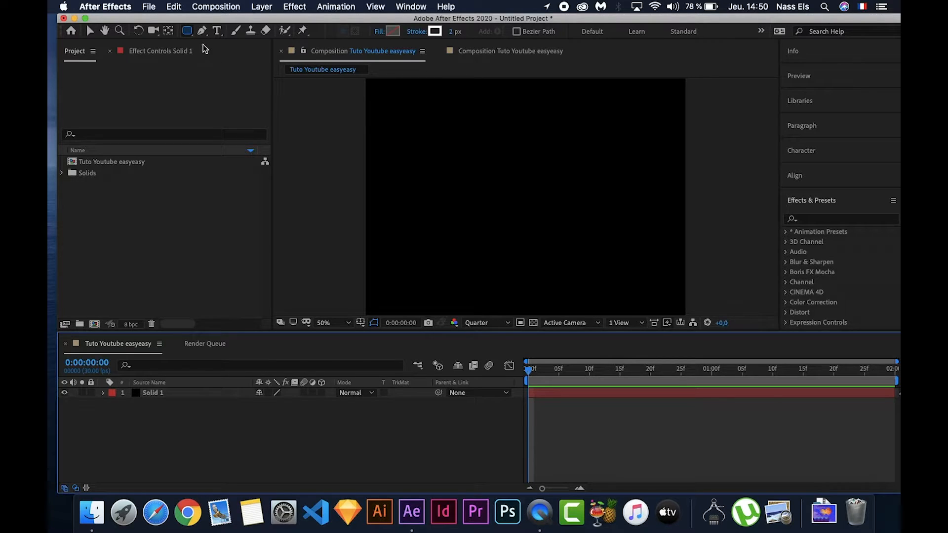
{"action": "key", "text": "q"}
{"action": "key", "text": "q"}
{"action": "key", "text": "q"}
{"action": "key", "text": "q"}
{"action": "key", "text": "q"}
{"action": "key", "text": "q"}
{"action": "key", "text": "q"}
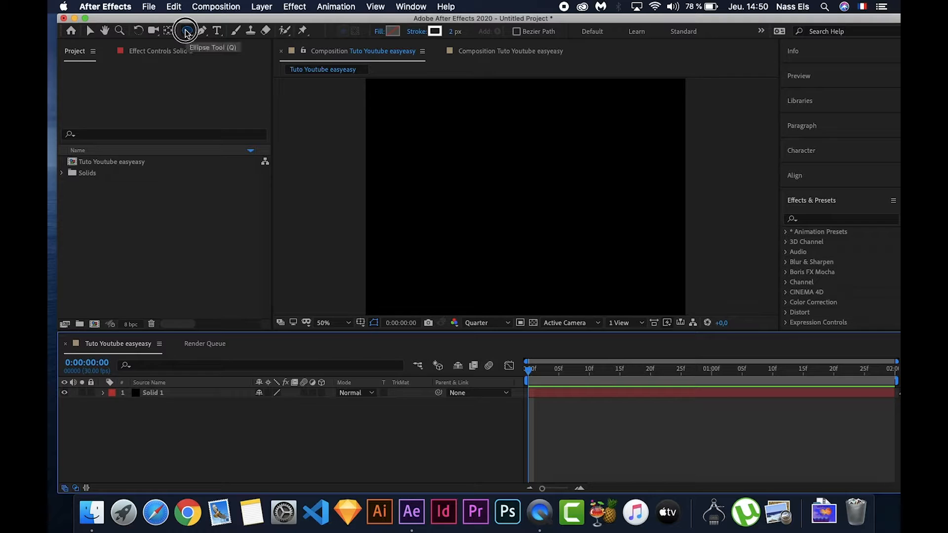
{"action": "left_click", "coordinate": [187, 31]}
{"action": "left_click", "coordinate": [230, 56]}
Draw a perfect circle on a new shape layer near the composition's centre, undoing the first ellipse attempt, and deselect it
{"action": "left_click_drag", "start_coordinate": [453, 155], "coordinate": [523, 232]}
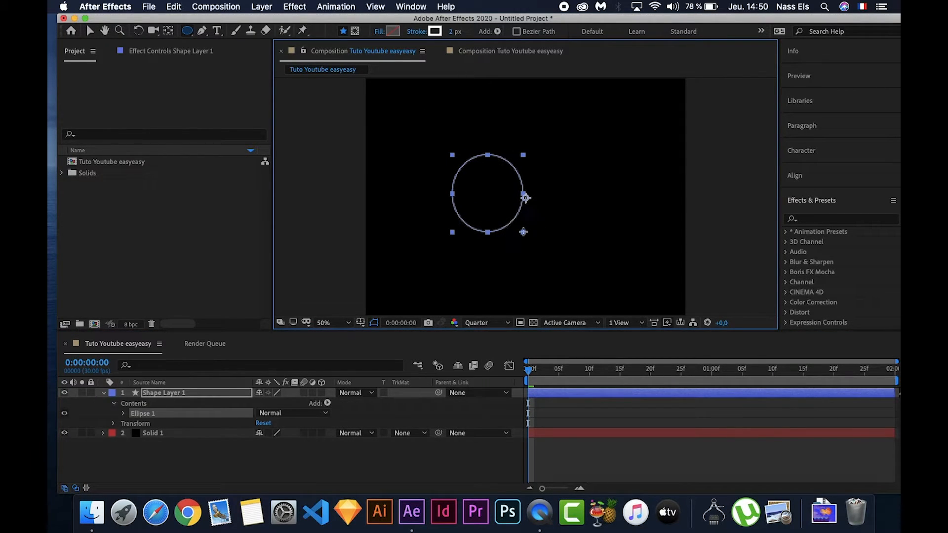
{"action": "key", "text": "super+z"}
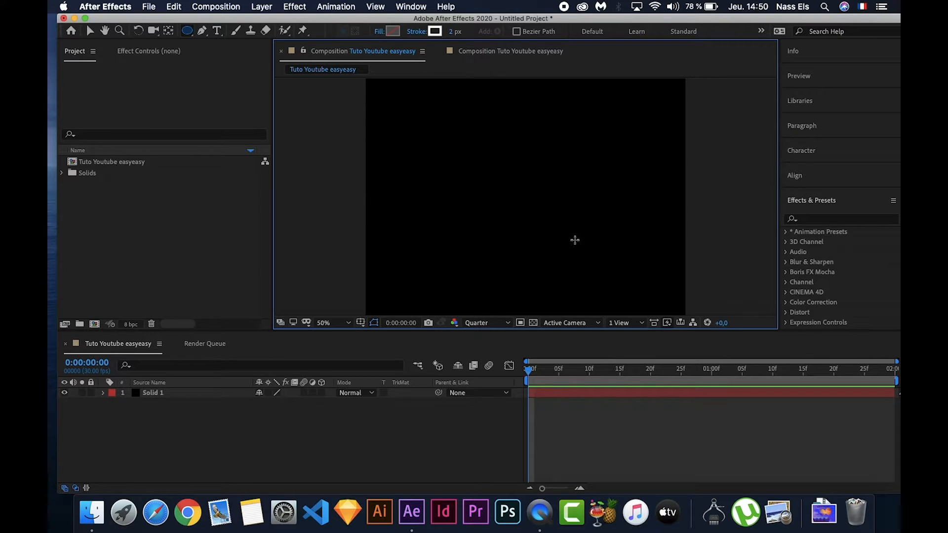
{"action": "left_click_drag", "start_coordinate": [469, 164], "coordinate": [546, 214]}
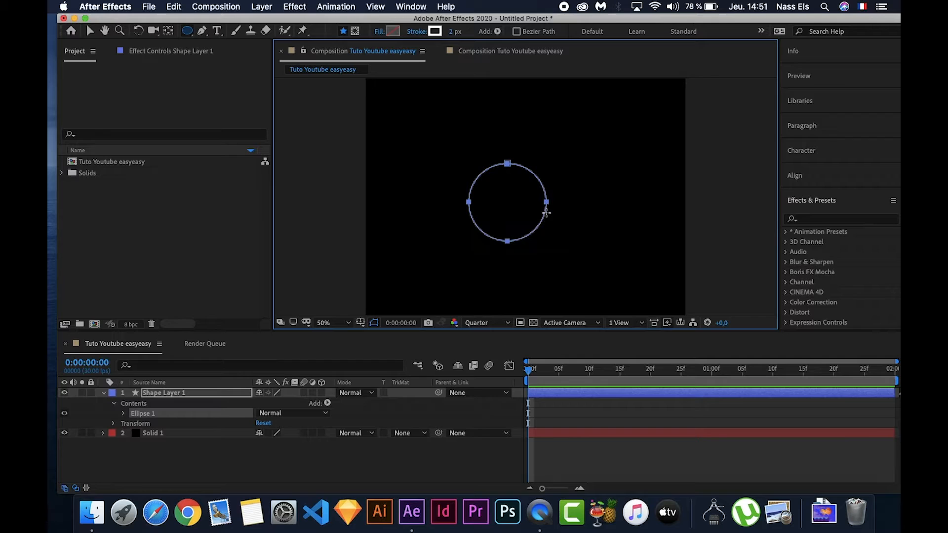
{"action": "left_click", "coordinate": [89, 31]}
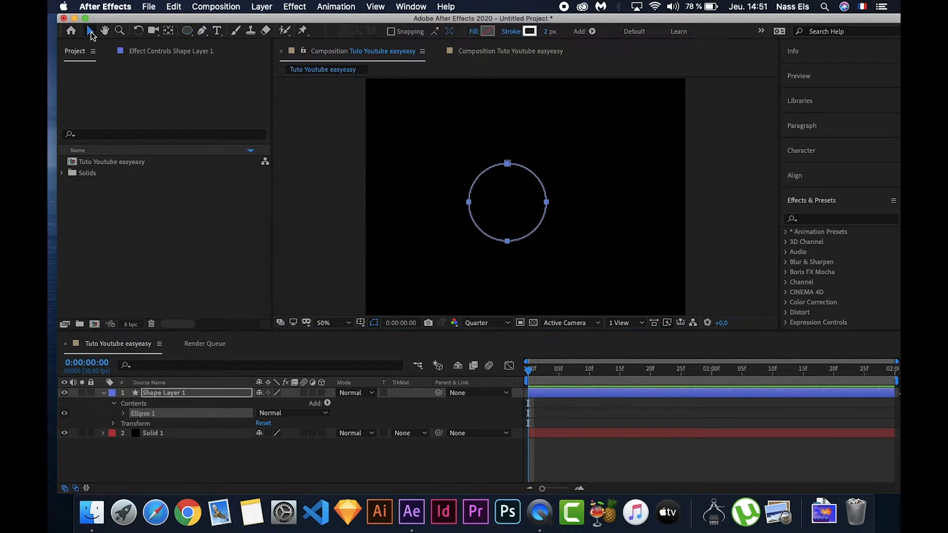
{"action": "left_click", "coordinate": [585, 225]}
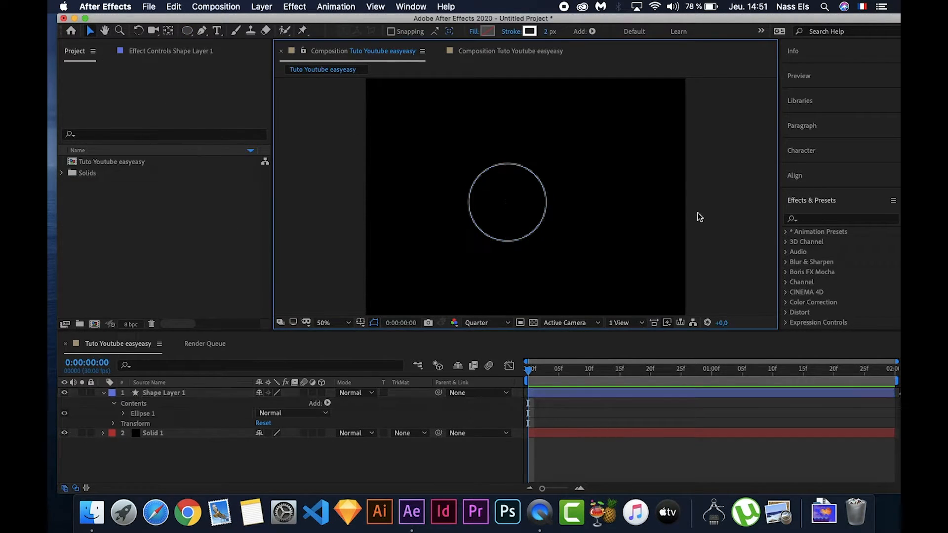
Align the circle to the composition's left edge and move it slightly up and to the right
{"action": "left_click", "coordinate": [544, 195]}
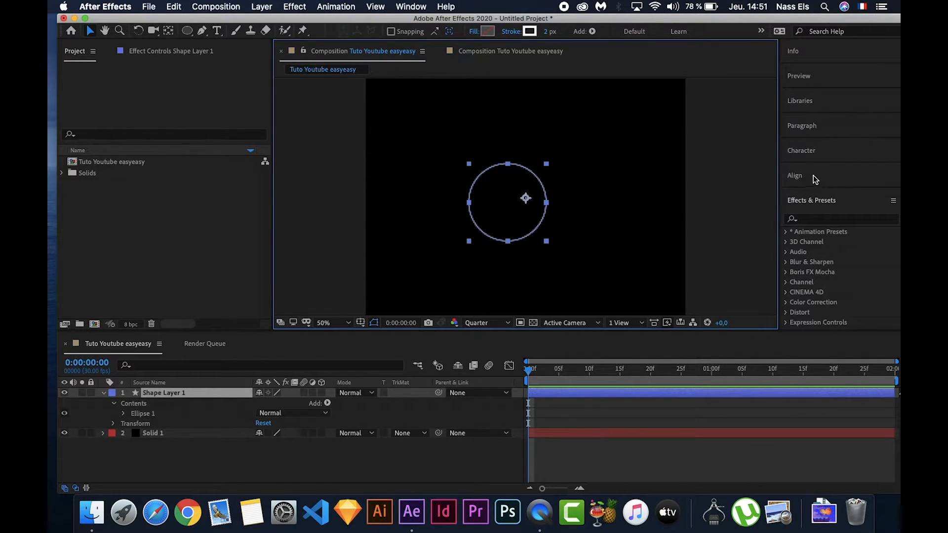
{"action": "left_click", "coordinate": [815, 128]}
{"action": "left_click", "coordinate": [812, 127]}
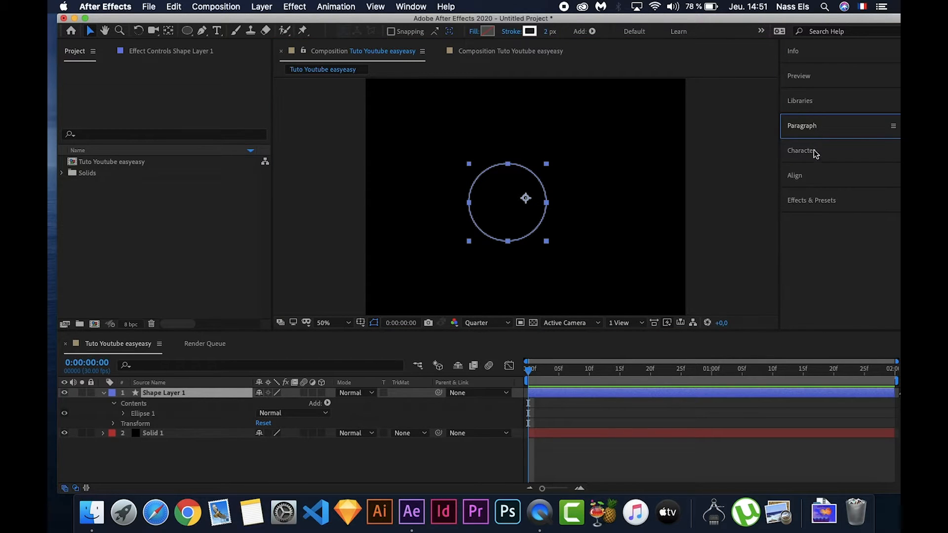
{"action": "left_click", "coordinate": [814, 175]}
{"action": "left_click", "coordinate": [794, 209]}
{"action": "left_click", "coordinate": [408, 177]}
{"action": "left_click_drag", "start_coordinate": [408, 177], "coordinate": [421, 162]}
Change the circle's fill to a bright, saturated red
{"action": "left_click", "coordinate": [488, 31]}
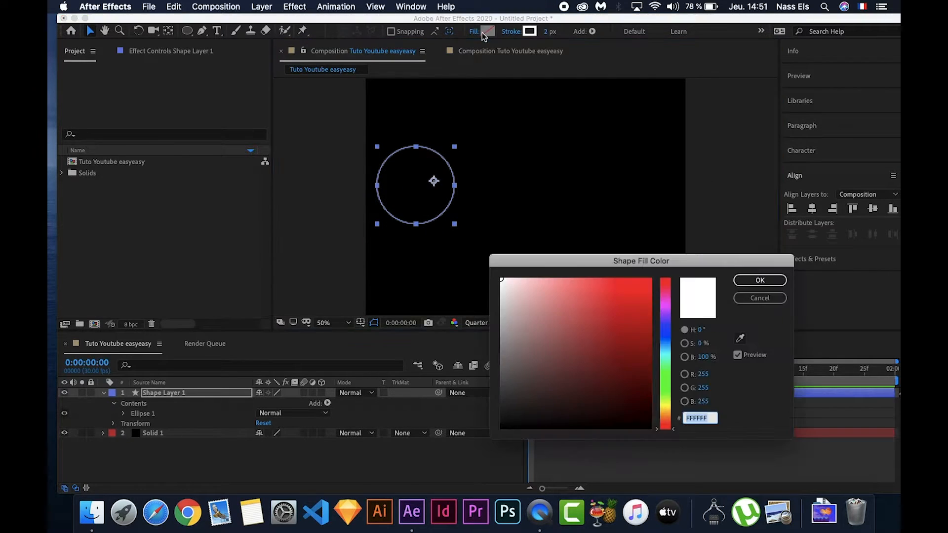
{"action": "left_click_drag", "start_coordinate": [620, 279], "coordinate": [630, 292]}
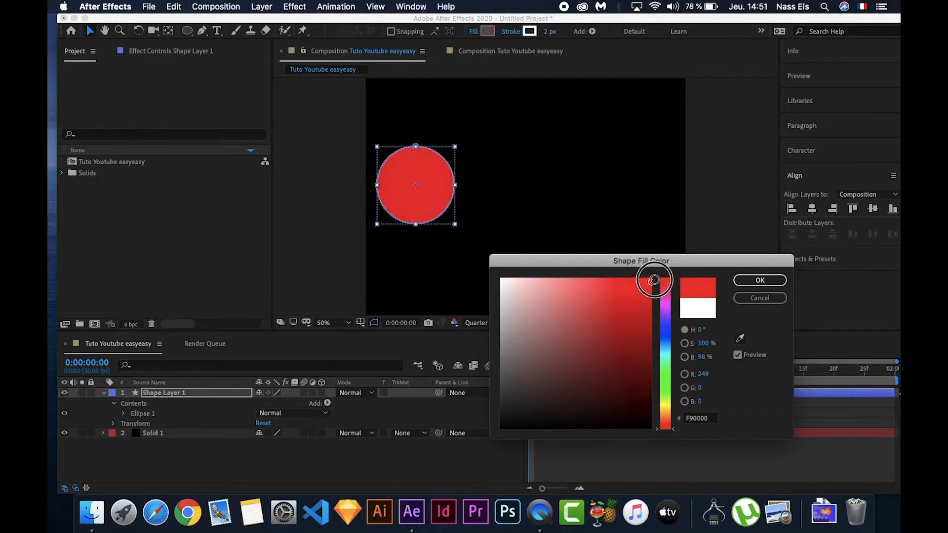
{"action": "left_click", "coordinate": [760, 280]}
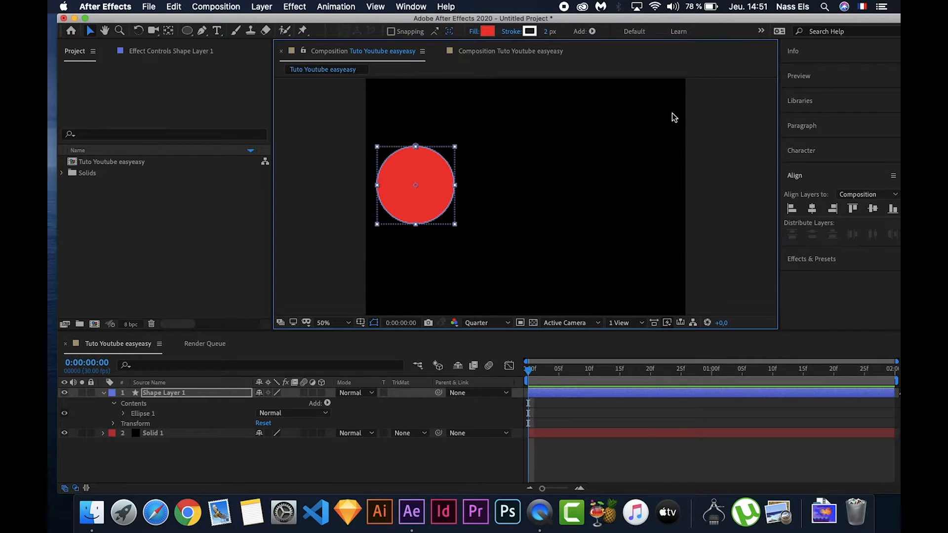
Set the circle's stroke width to 0 px and its stroke type to None
{"action": "left_click", "coordinate": [529, 31]}
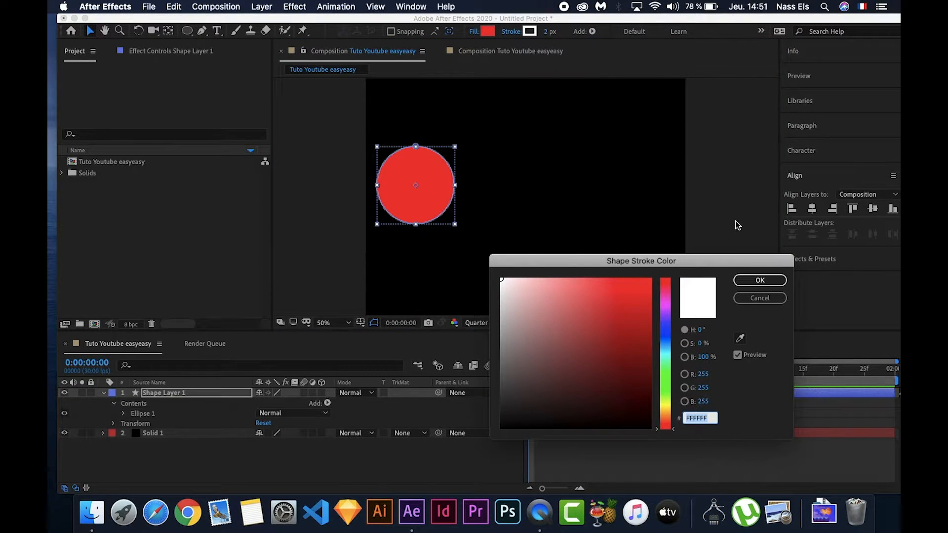
{"action": "left_click", "coordinate": [760, 280]}
{"action": "left_click_drag", "start_coordinate": [550, 33], "coordinate": [523, 33]}
{"action": "left_click", "coordinate": [514, 32]}
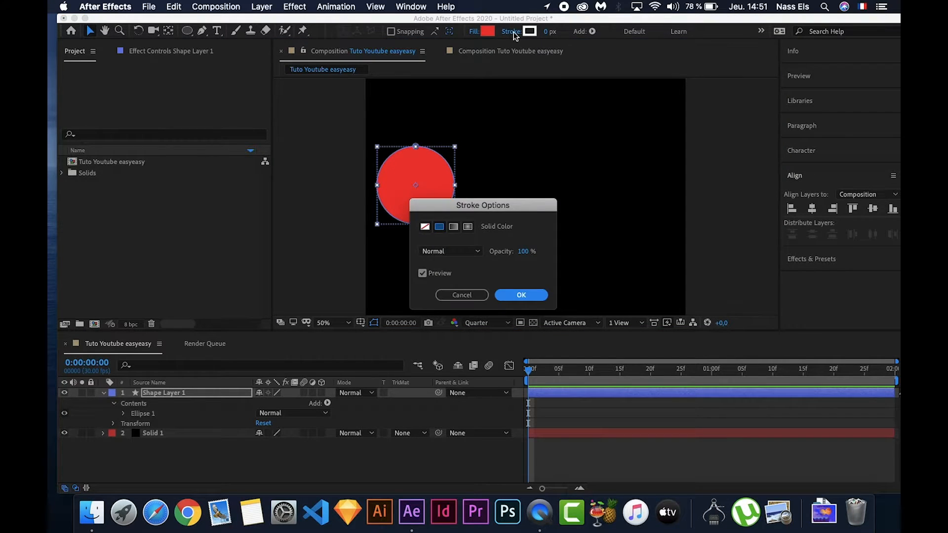
{"action": "left_click", "coordinate": [425, 226]}
{"action": "left_click", "coordinate": [508, 296]}
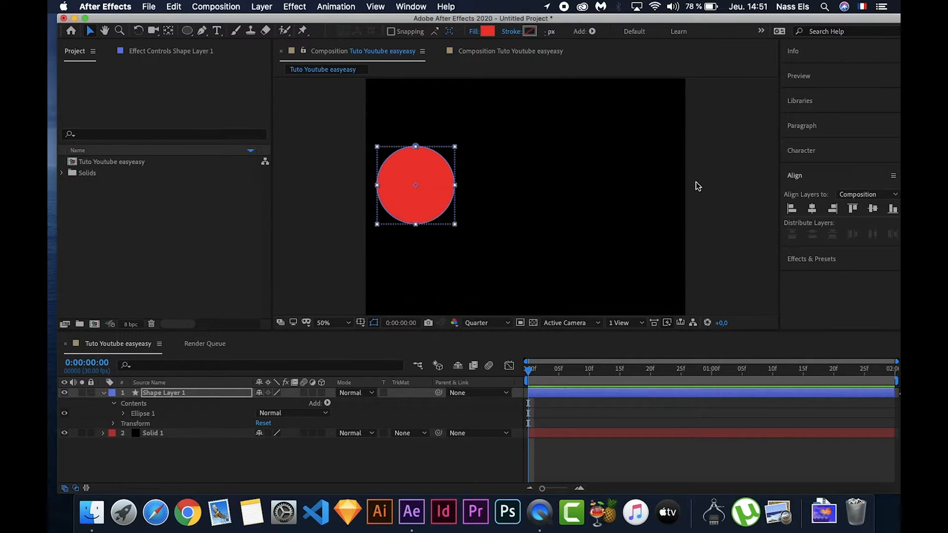
Move the red circle straight up to a position of about 226, 786
{"action": "left_click", "coordinate": [695, 182]}
{"action": "mouse_move", "coordinate": [408, 182]}
{"action": "left_mouse_down"}
{"action": "mouse_move", "coordinate": [407, 125]}
{"action": "mouse_move", "coordinate": [420, 195]}
{"action": "mouse_move", "coordinate": [413, 241]}
{"action": "mouse_move", "coordinate": [411, 149]}
{"action": "left_mouse_up"}
{"action": "right_click", "coordinate": [411, 154]}
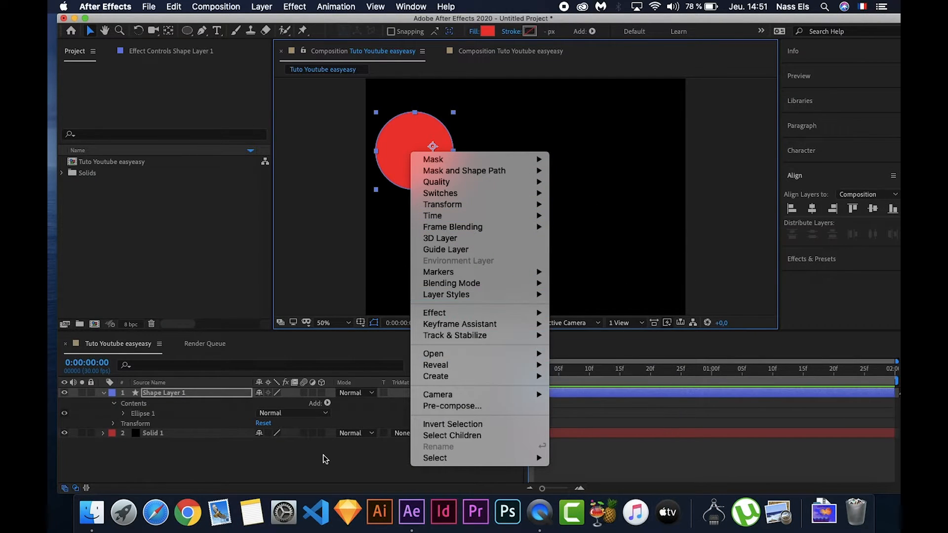
Duplicate Shape Layer 1, place the copy directly below the original at about 226, 1118, and deselect it
{"action": "left_click", "coordinate": [170, 390]}
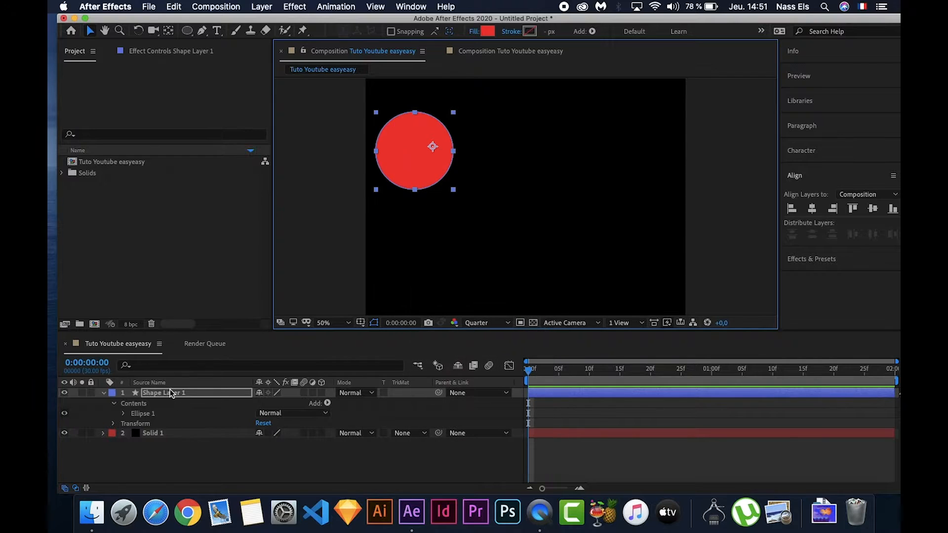
{"action": "key", "text": "super+d"}
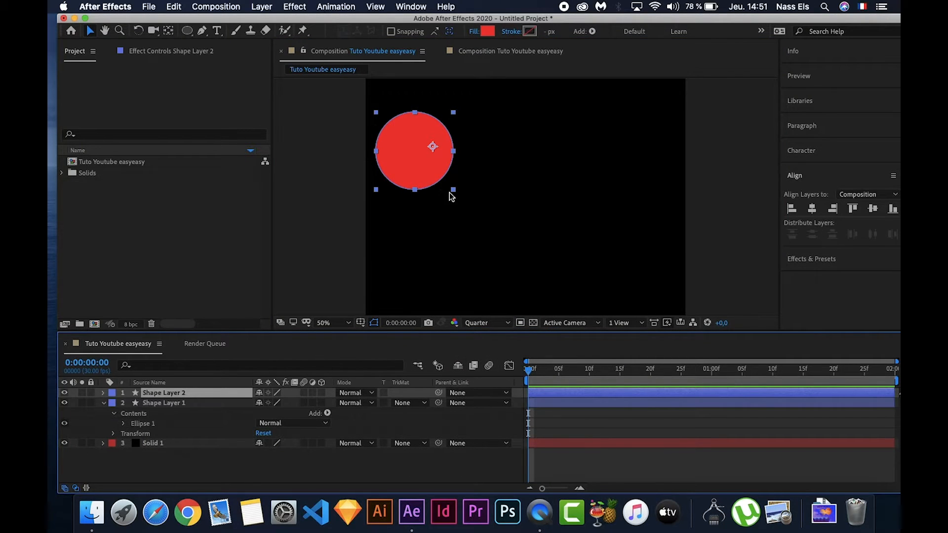
{"action": "left_click_drag", "start_coordinate": [414, 158], "coordinate": [416, 262]}
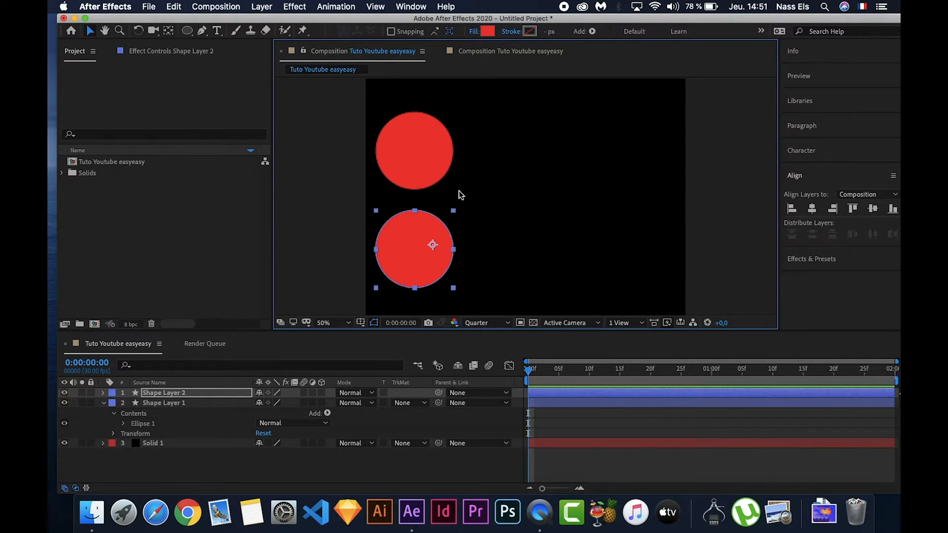
{"action": "left_click", "coordinate": [343, 176]}
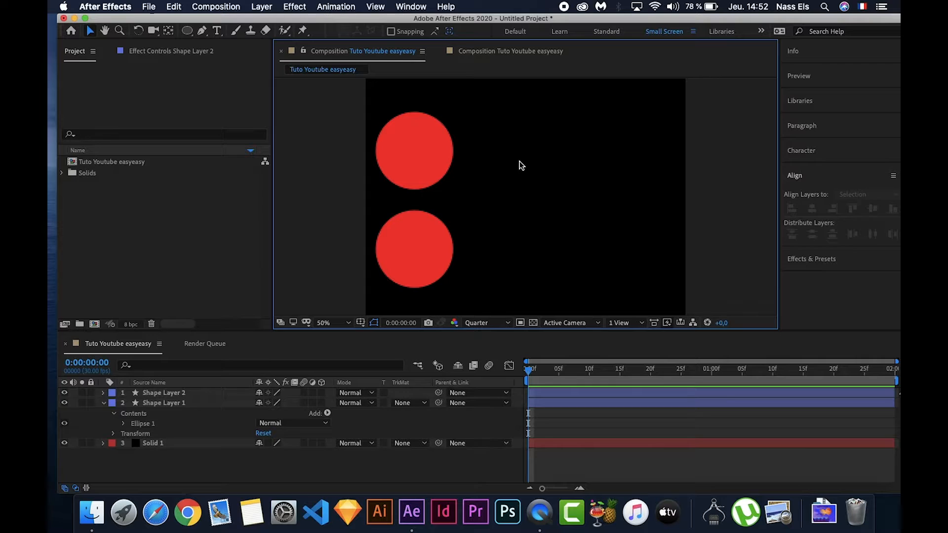
Collapse the properties of Shape Layer 1, and briefly expand and collapse those of Shape Layer 2
{"action": "left_click", "coordinate": [104, 403]}
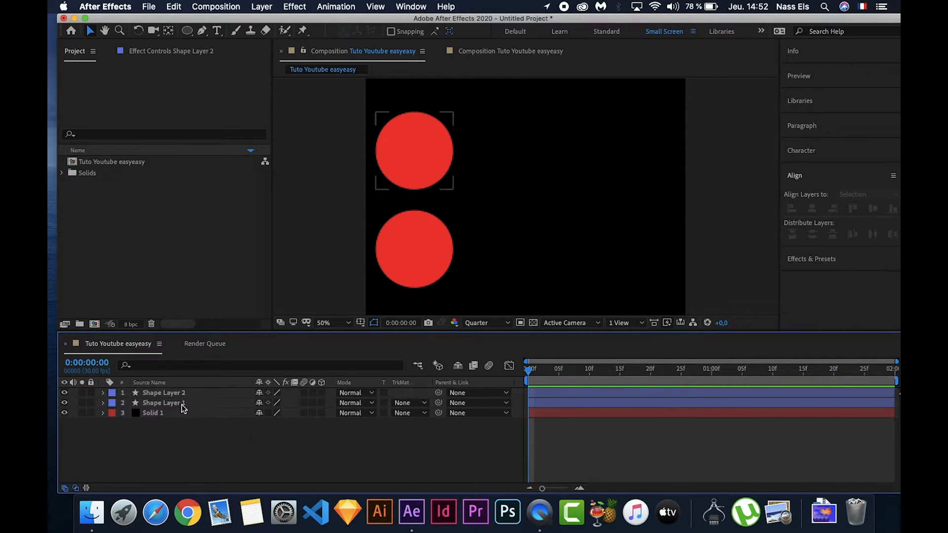
{"action": "left_click", "coordinate": [102, 394]}
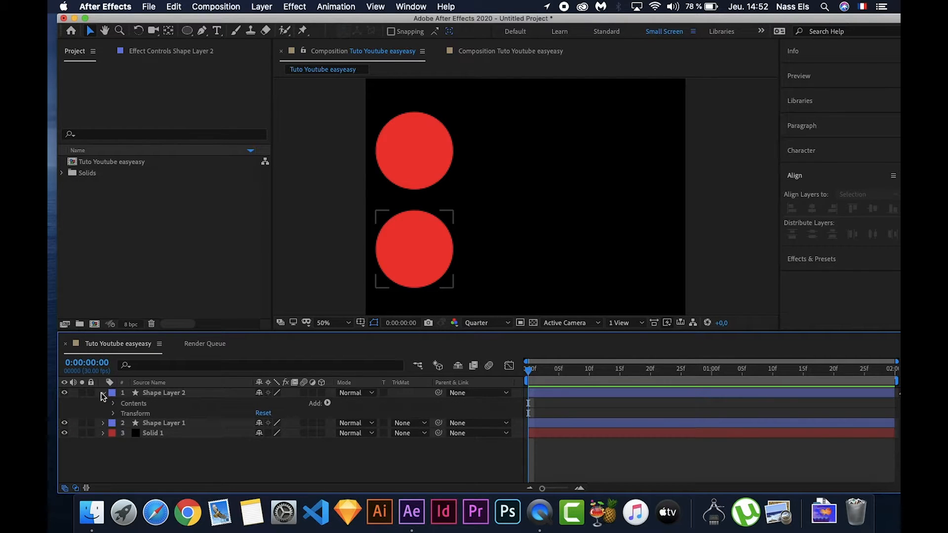
{"action": "left_click", "coordinate": [102, 393]}
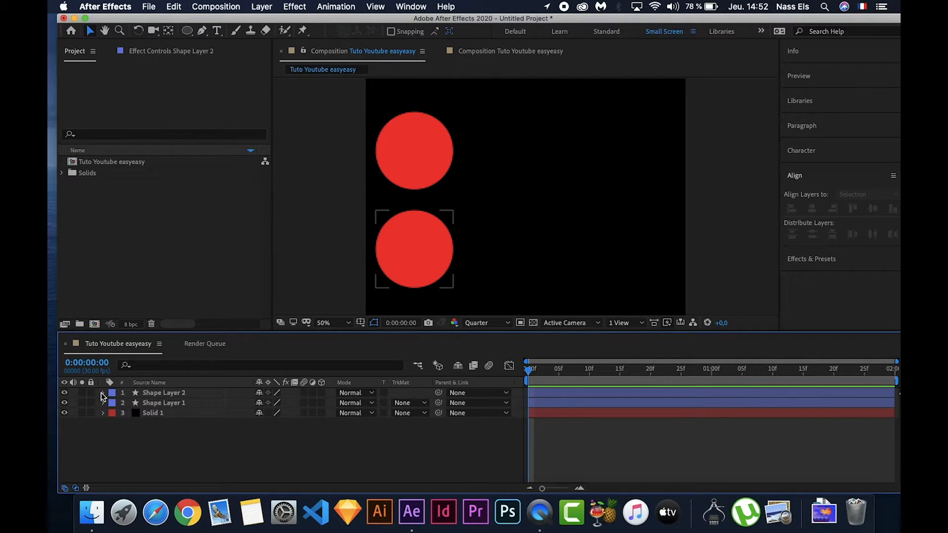
Reveal the Position property of Shape Layer 1 and set a Position keyframe at 0:00
{"action": "left_click", "coordinate": [405, 168]}
{"action": "key", "text": "p"}
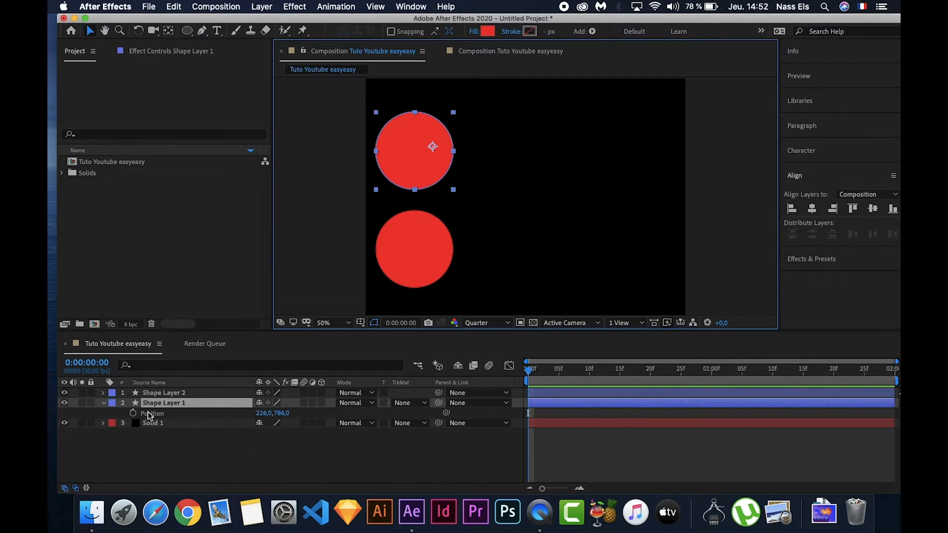
{"action": "left_click", "coordinate": [134, 413]}
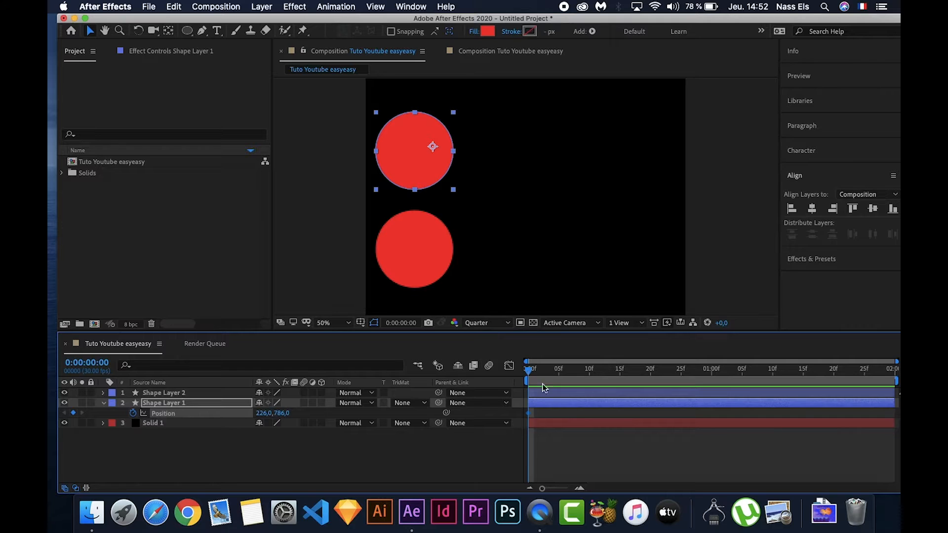
At 1 second, move Shape Layer 1's circle to the lower right at about 1022, 1210 and preview the animation from the start
{"action": "left_click_drag", "start_coordinate": [528, 370], "coordinate": [711, 372]}
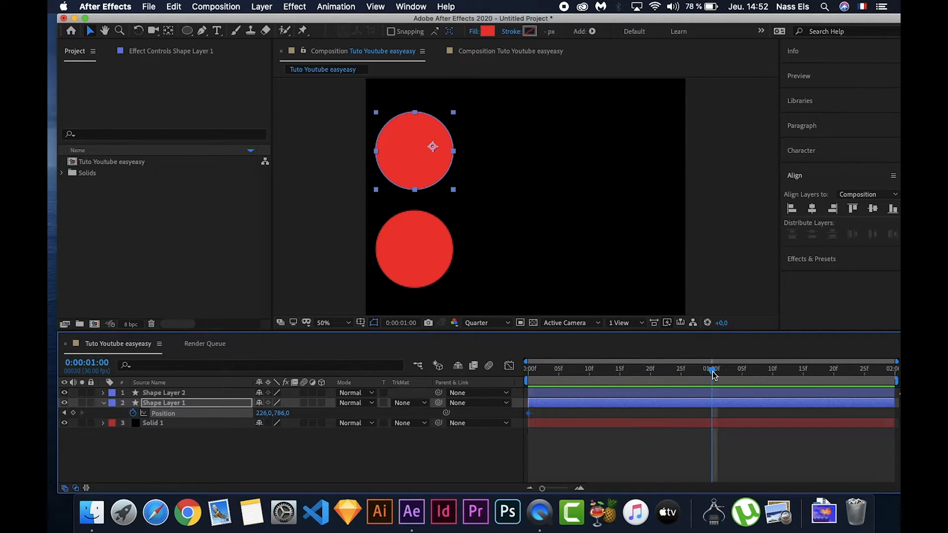
{"action": "left_click", "coordinate": [410, 167]}
{"action": "key", "text": "Left"}
{"action": "key", "text": "Left"}
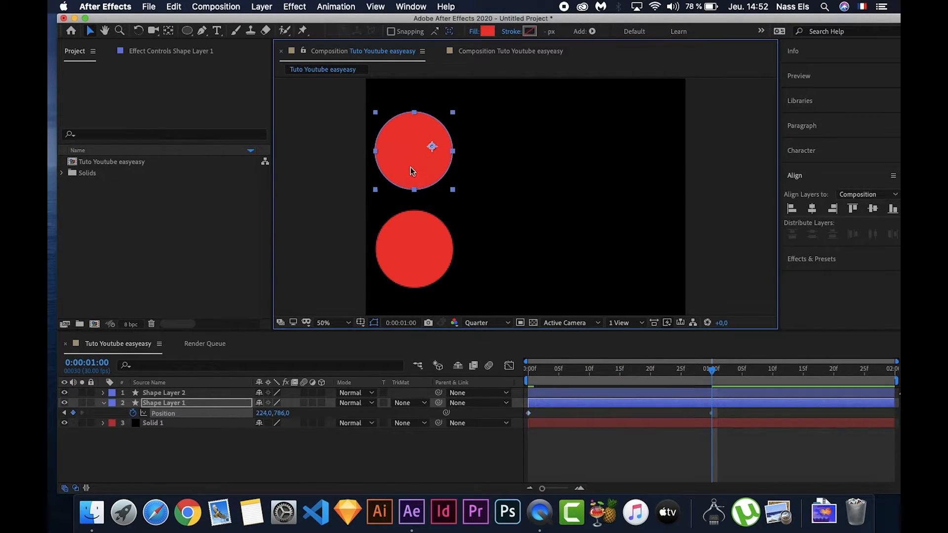
{"action": "left_click_drag", "start_coordinate": [412, 163], "coordinate": [647, 286]}
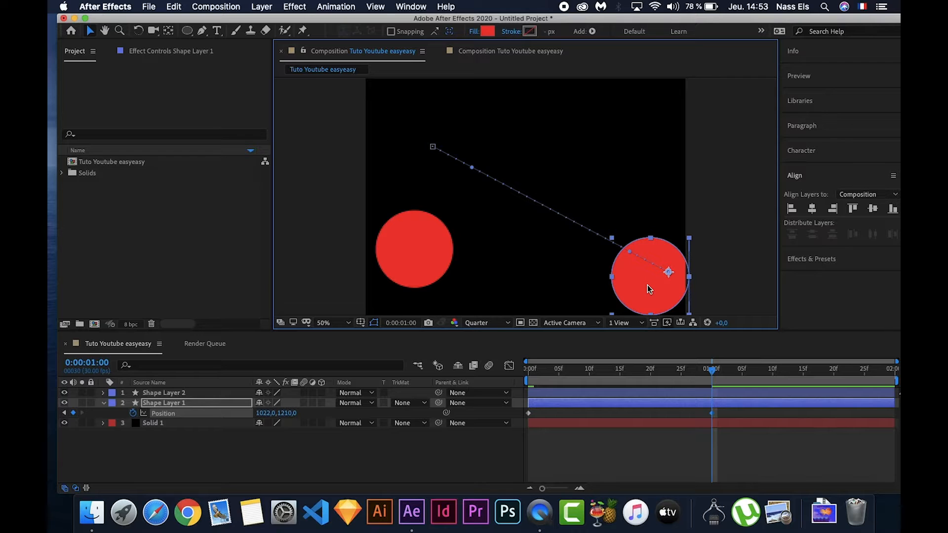
{"action": "left_click_drag", "start_coordinate": [713, 373], "coordinate": [527, 370]}
{"action": "key", "text": "space"}
{"action": "key", "text": "space"}
Reveal the Position property of Shape Layer 2 and set a Position keyframe at 0:00
{"action": "left_click", "coordinate": [410, 242]}
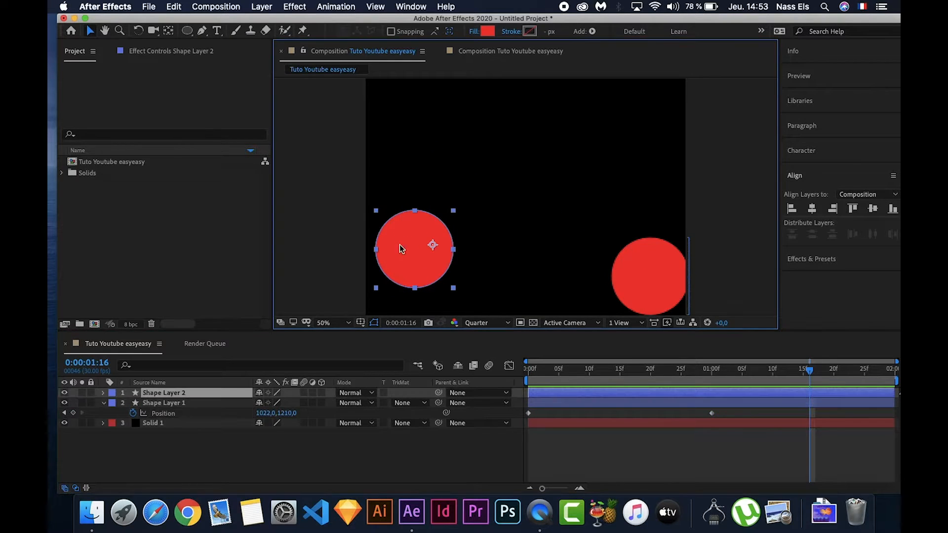
{"action": "key", "text": "p"}
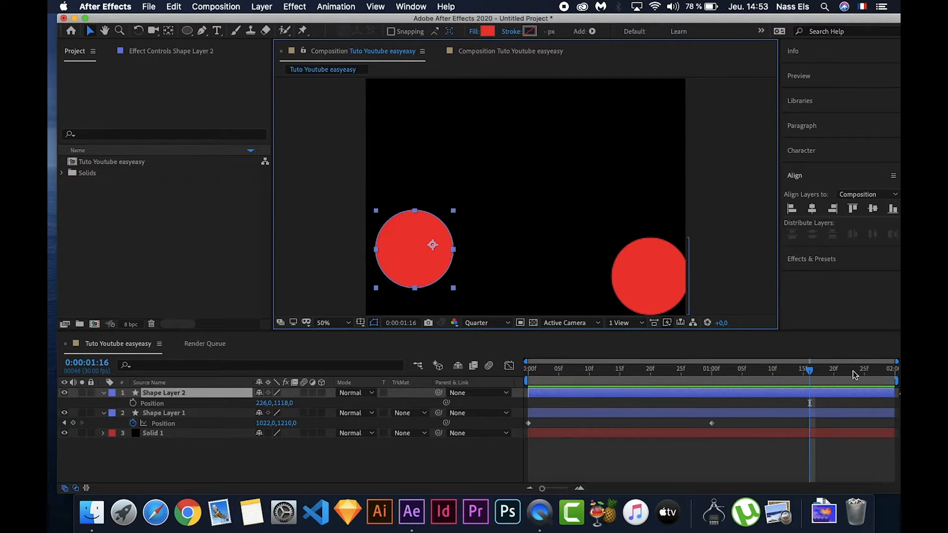
{"action": "left_click_drag", "start_coordinate": [810, 370], "coordinate": [474, 374]}
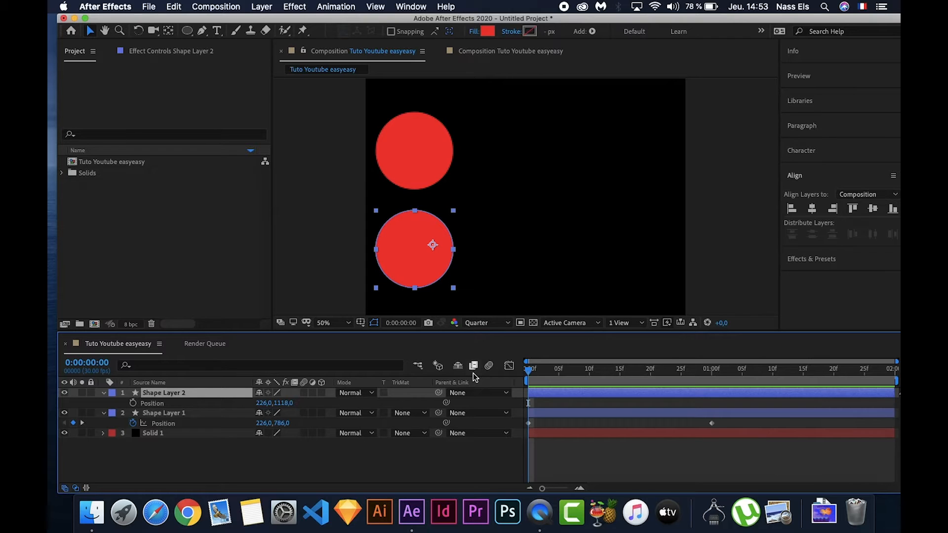
{"action": "left_click", "coordinate": [133, 403]}
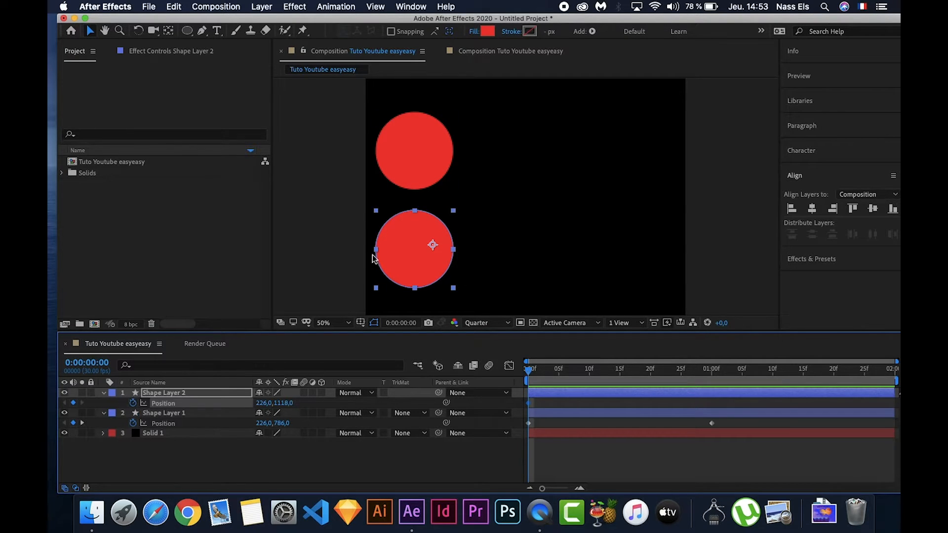
At 1 second, move Shape Layer 2's circle to the upper right at about 1020, 686, undoing a first move made at 0:00
{"action": "left_click_drag", "start_coordinate": [414, 248], "coordinate": [637, 133]}
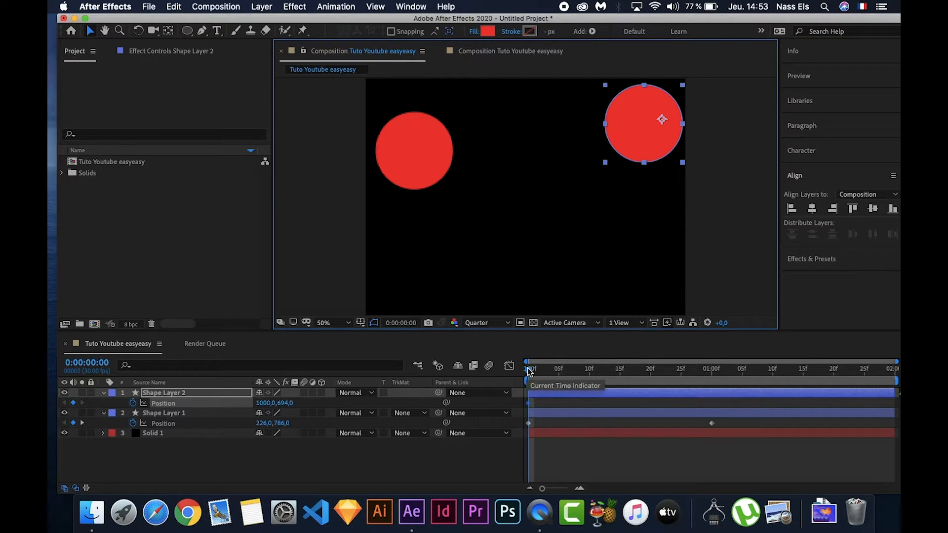
{"action": "key", "text": "super+z"}
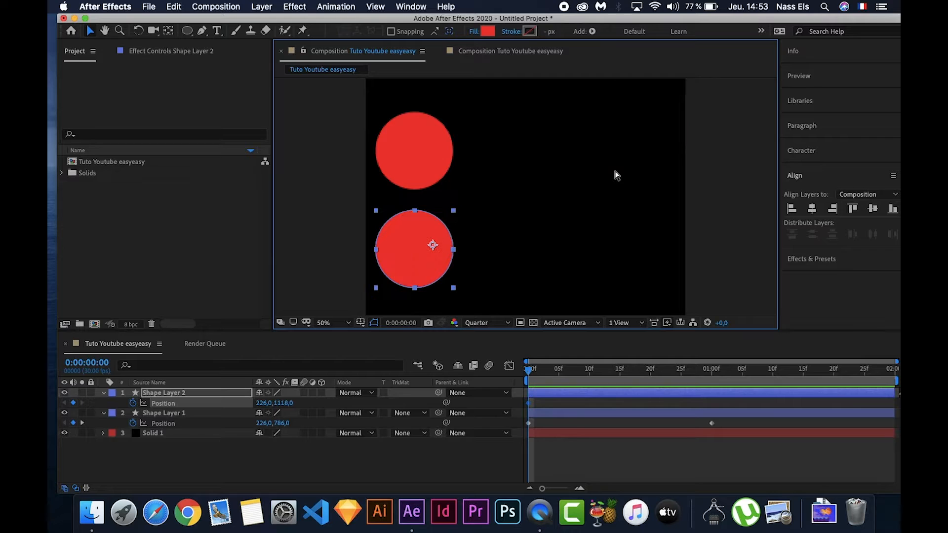
{"action": "left_click_drag", "start_coordinate": [531, 375], "coordinate": [712, 384]}
{"action": "left_click_drag", "start_coordinate": [390, 238], "coordinate": [626, 113]}
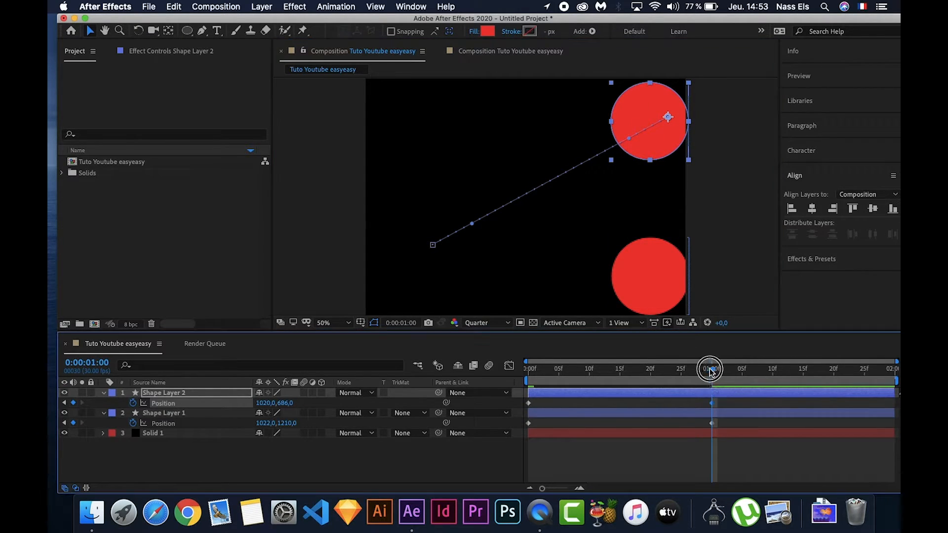
Play the animation from the start several times to check how both circles move
{"action": "key", "text": "Home"}
{"action": "key", "text": "space"}
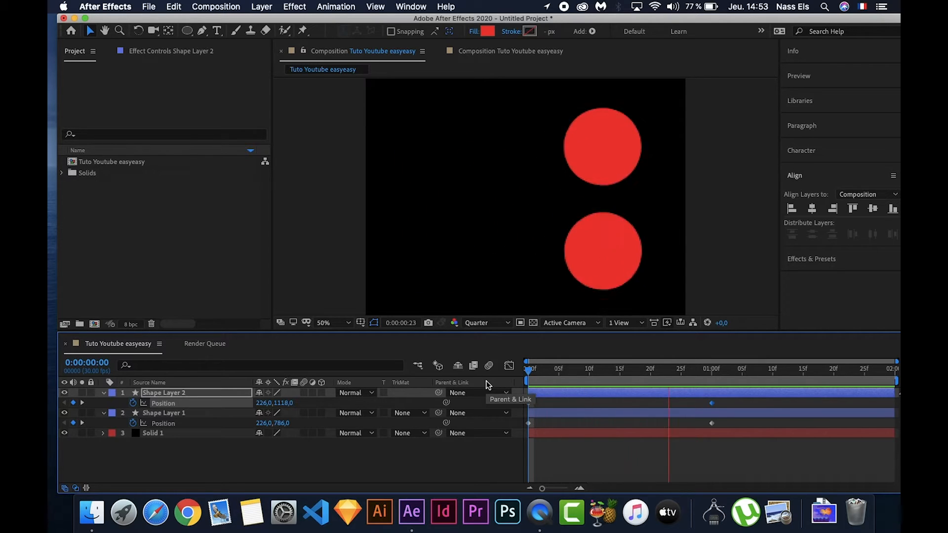
{"action": "key", "text": "space"}
{"action": "key", "text": "space"}
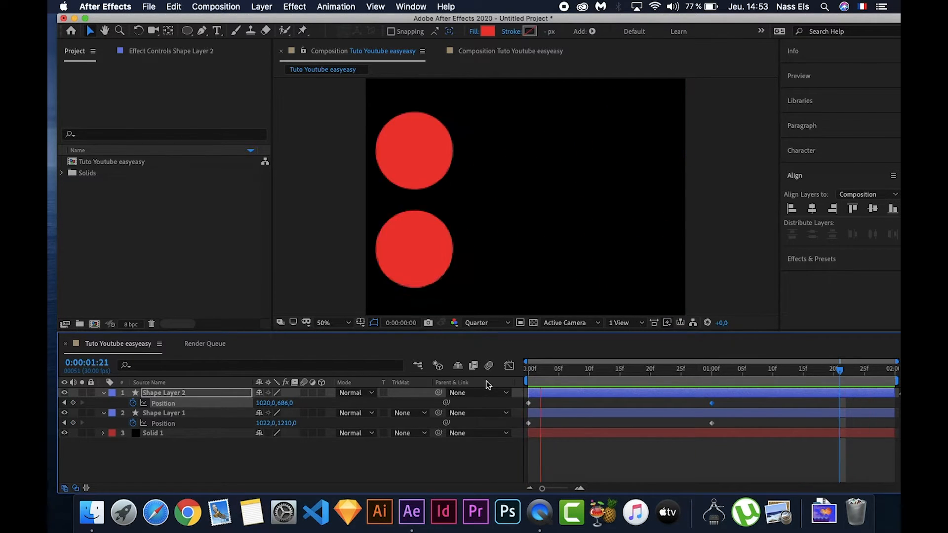
{"action": "key", "text": "space"}
{"action": "key", "text": "space"}
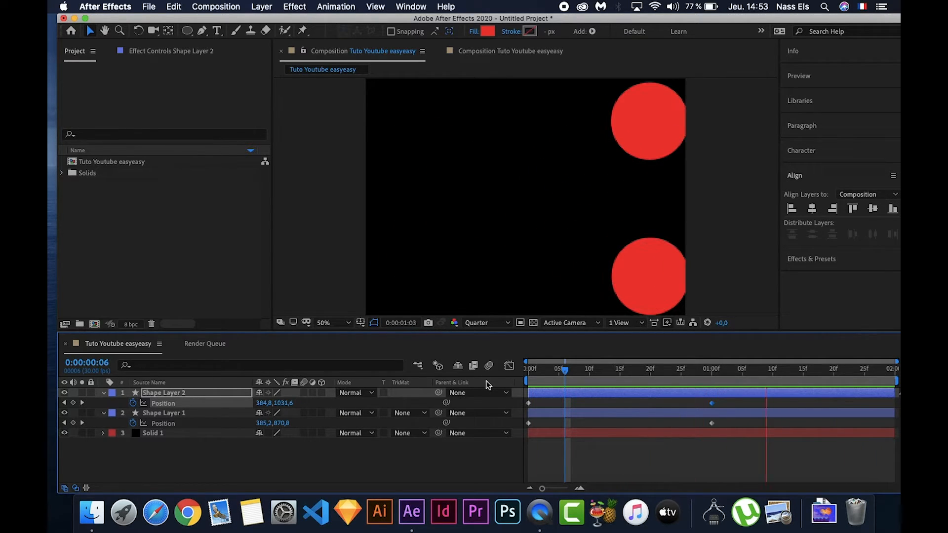
{"action": "key", "text": "space"}
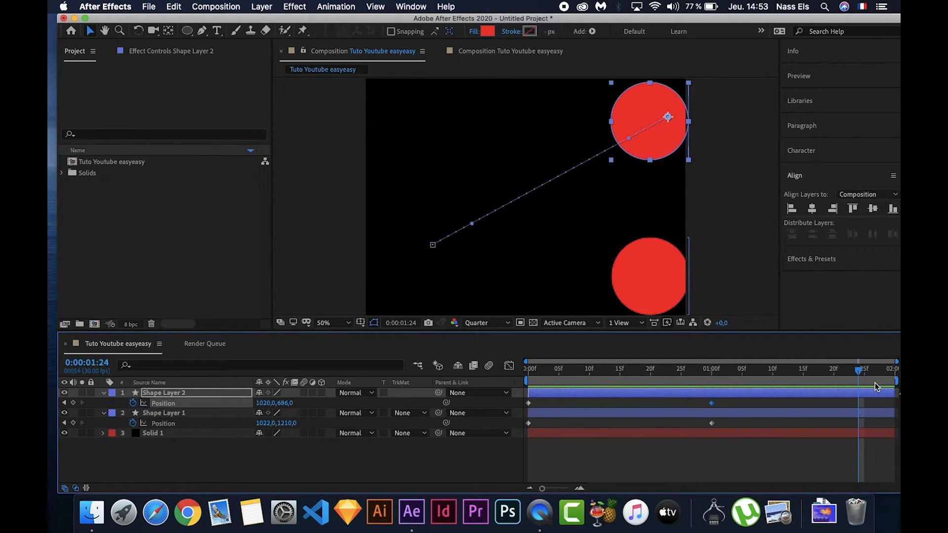
Return the playhead to 0:00 and select both Position keyframes of Shape Layer 2
{"action": "left_click_drag", "start_coordinate": [855, 373], "coordinate": [505, 381]}
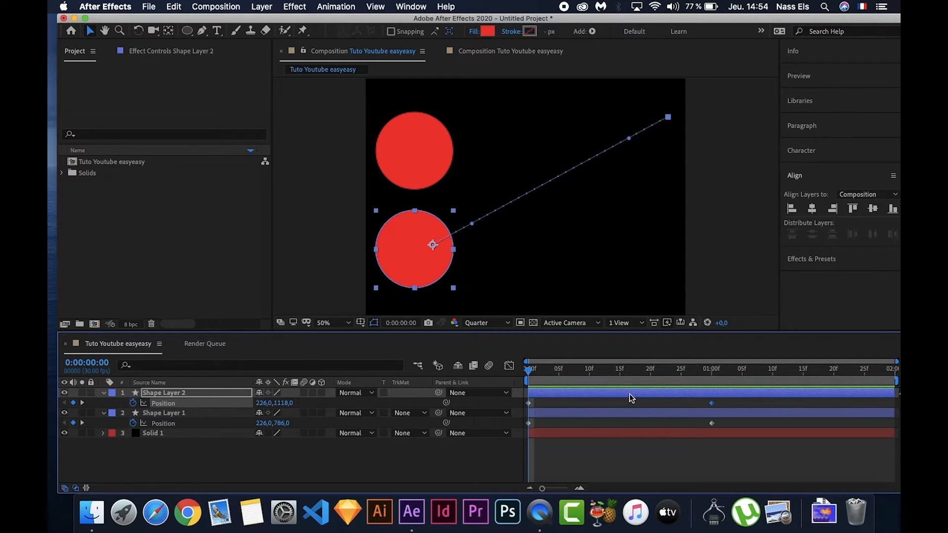
{"action": "left_click", "coordinate": [742, 438]}
{"action": "left_click", "coordinate": [711, 403]}
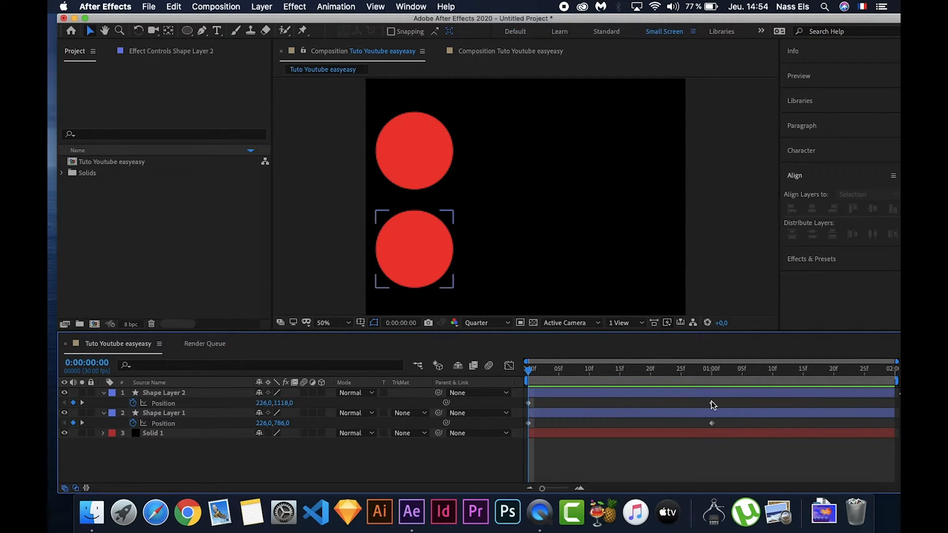
{"action": "left_click", "coordinate": [730, 412]}
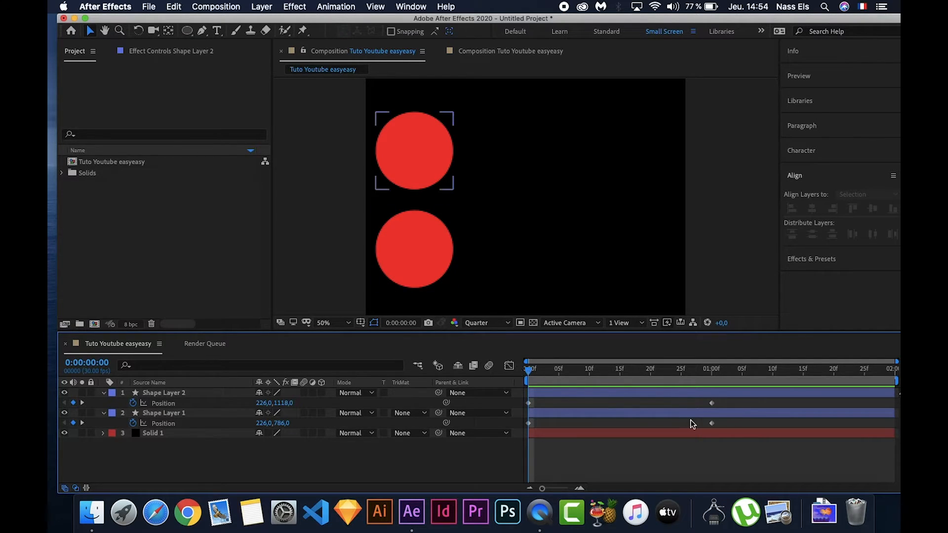
{"action": "left_click", "coordinate": [727, 407]}
{"action": "left_click_drag", "start_coordinate": [727, 408], "coordinate": [525, 398]}
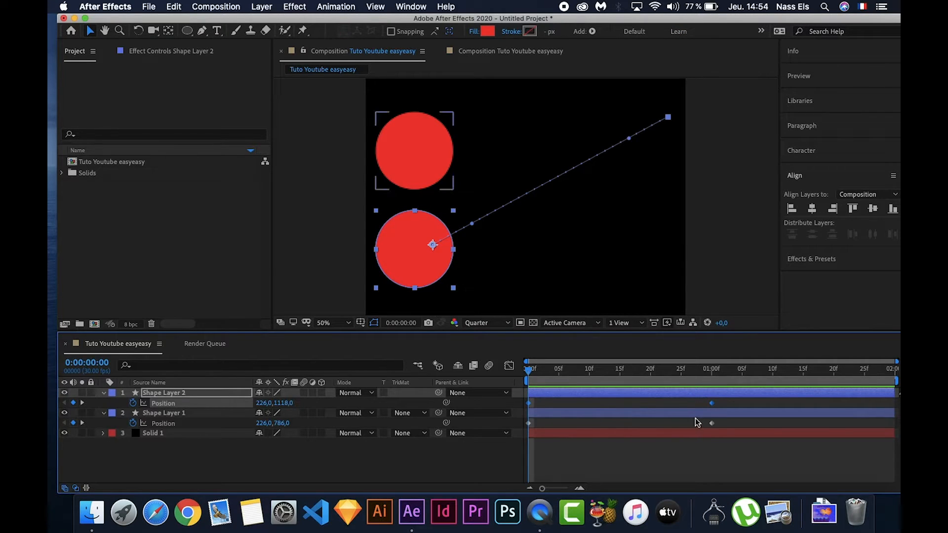
Apply Easy Ease to both Position keyframes of Shape Layer 1
{"action": "left_click", "coordinate": [583, 415]}
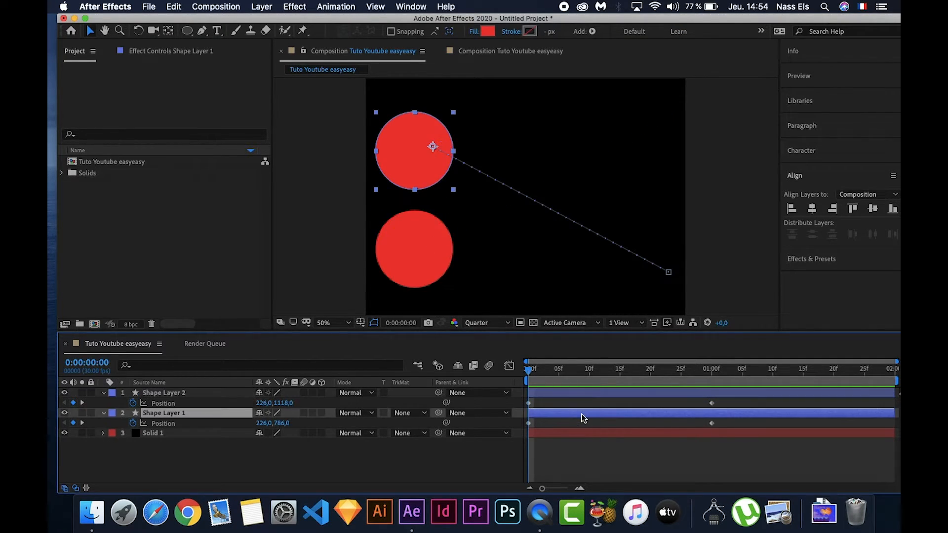
{"action": "left_click", "coordinate": [696, 429]}
{"action": "left_click_drag", "start_coordinate": [724, 425], "coordinate": [520, 424]}
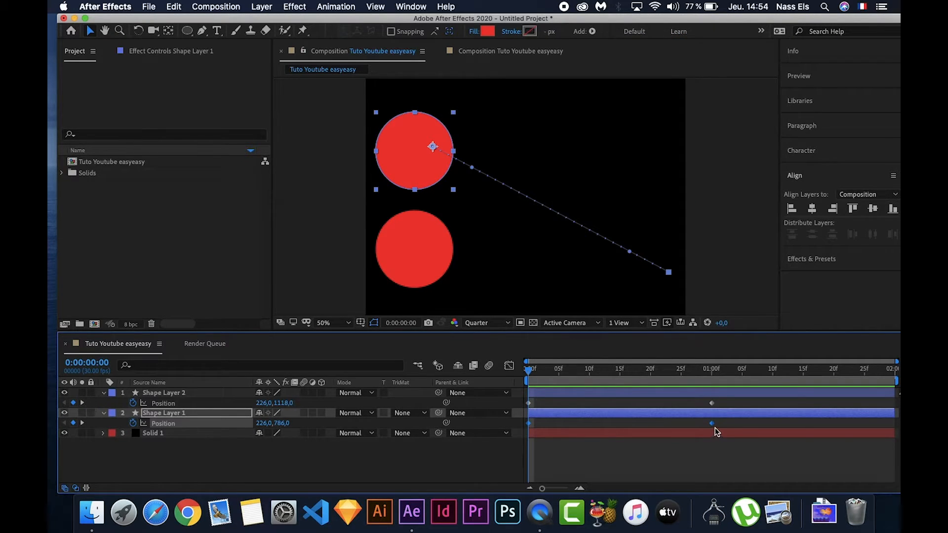
{"action": "mouse_move", "coordinate": [712, 426]}
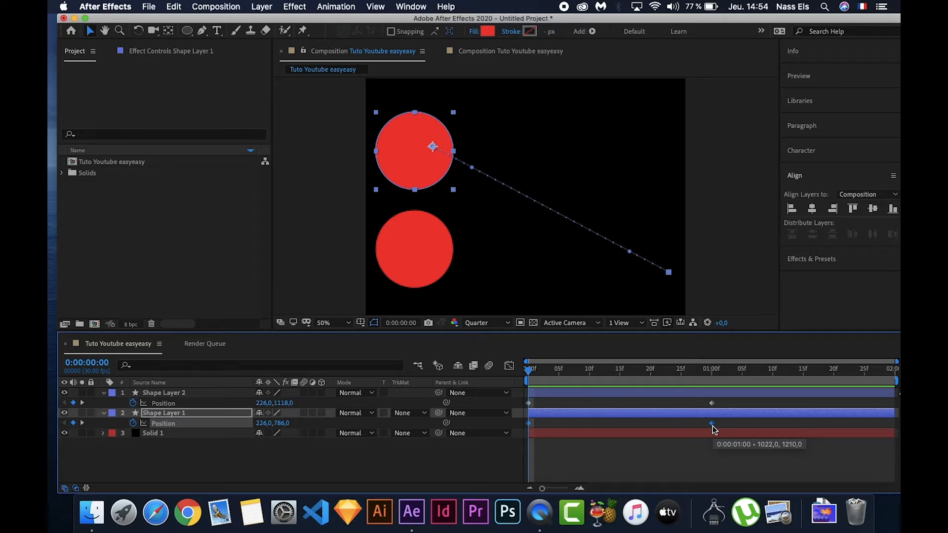
{"action": "right_click", "coordinate": [713, 426]}
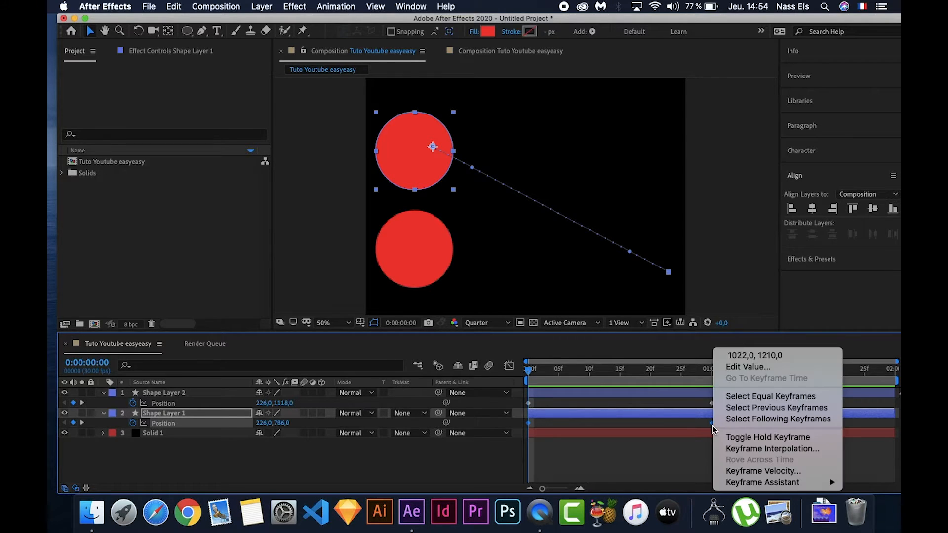
{"action": "mouse_move", "coordinate": [812, 483]}
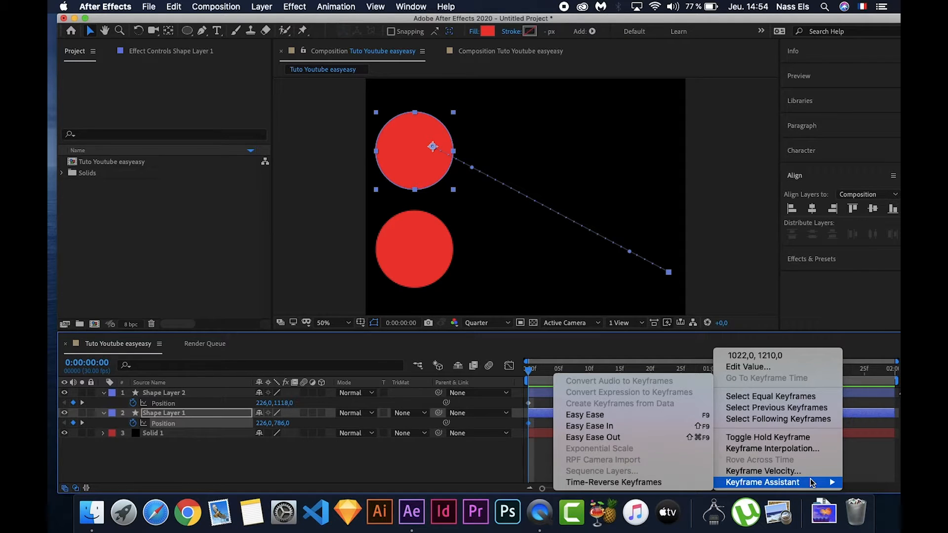
{"action": "left_click", "coordinate": [677, 416]}
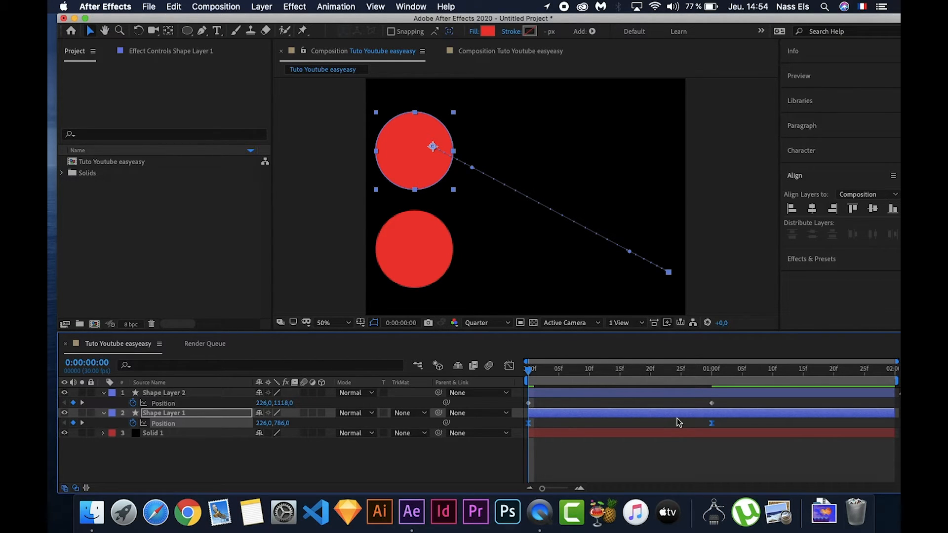
Play the animation to compare the eased circle with the linear one, and return the playhead to 0:00
{"action": "key", "text": "space"}
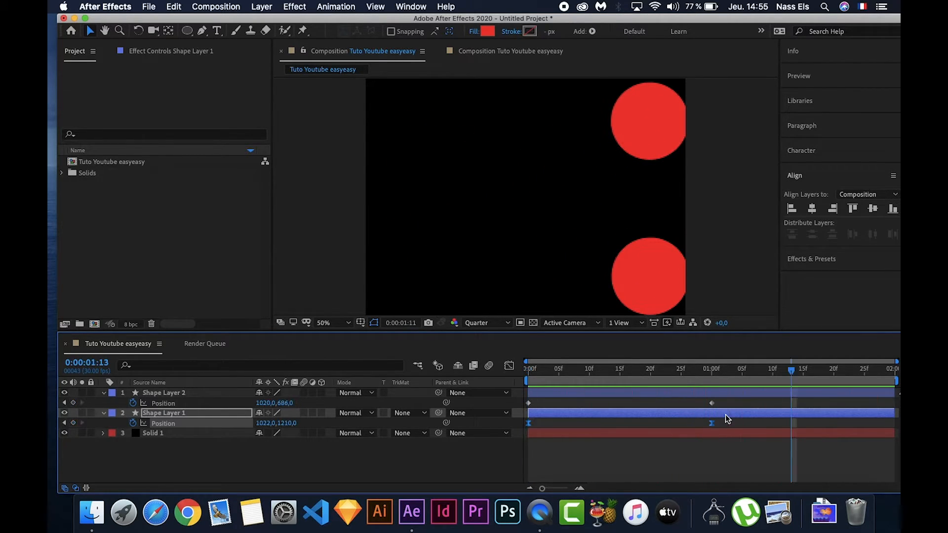
{"action": "key", "text": "space"}
{"action": "left_click_drag", "start_coordinate": [794, 372], "coordinate": [505, 359]}
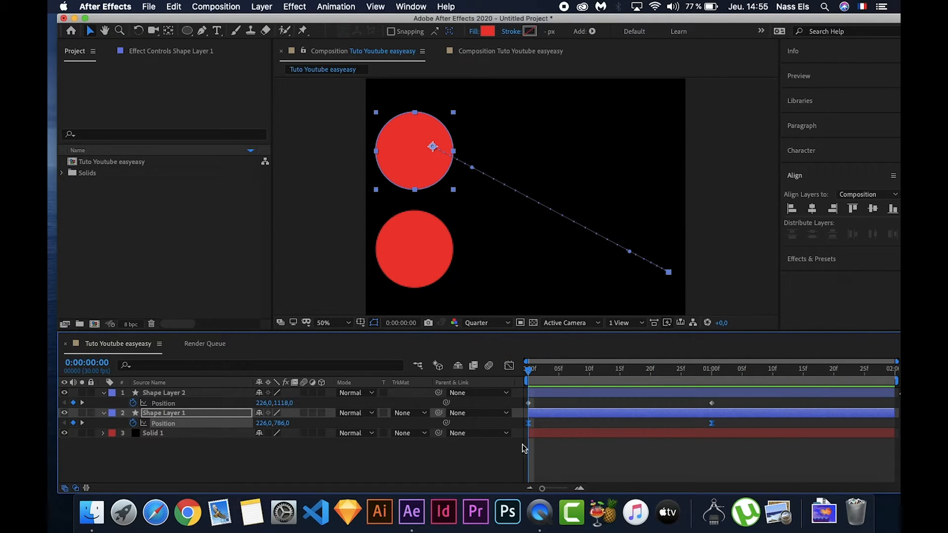
Show Shape Layer 1's Position speed curve in the Graph Editor, auto-fit the graph height and resize the timeline area to show it whole
{"action": "left_click", "coordinate": [509, 367]}
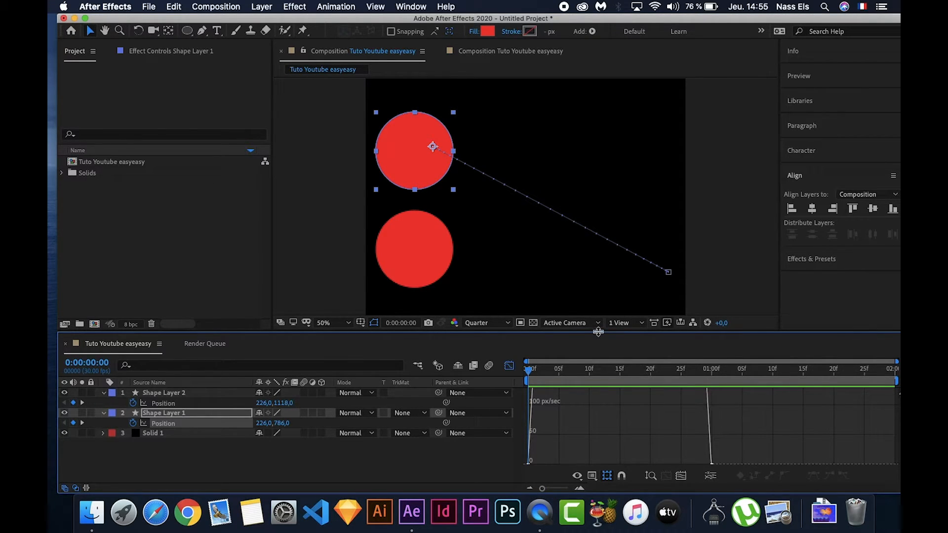
{"action": "left_click_drag", "start_coordinate": [597, 327], "coordinate": [579, 227]}
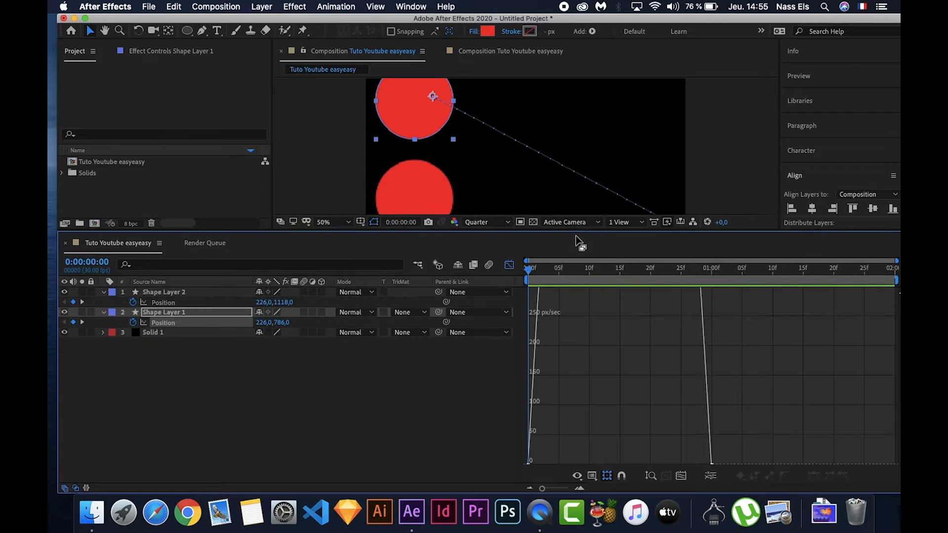
{"action": "scroll", "coordinate": [664, 340], "scroll_direction": "up", "scroll_amount": 10}
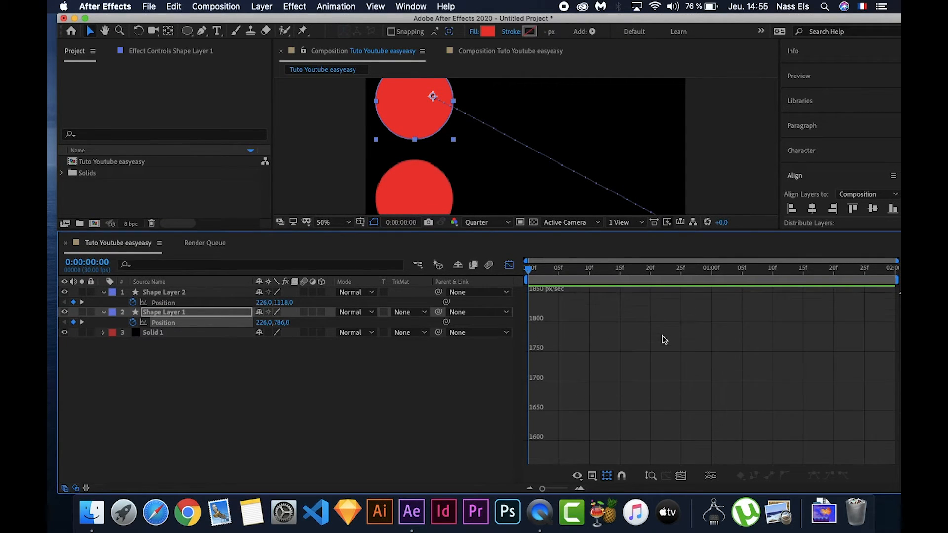
{"action": "scroll", "coordinate": [664, 340], "scroll_direction": "down", "scroll_amount": 5}
{"action": "left_click_drag", "start_coordinate": [692, 378], "coordinate": [692, 336]}
{"action": "left_click", "coordinate": [651, 476]}
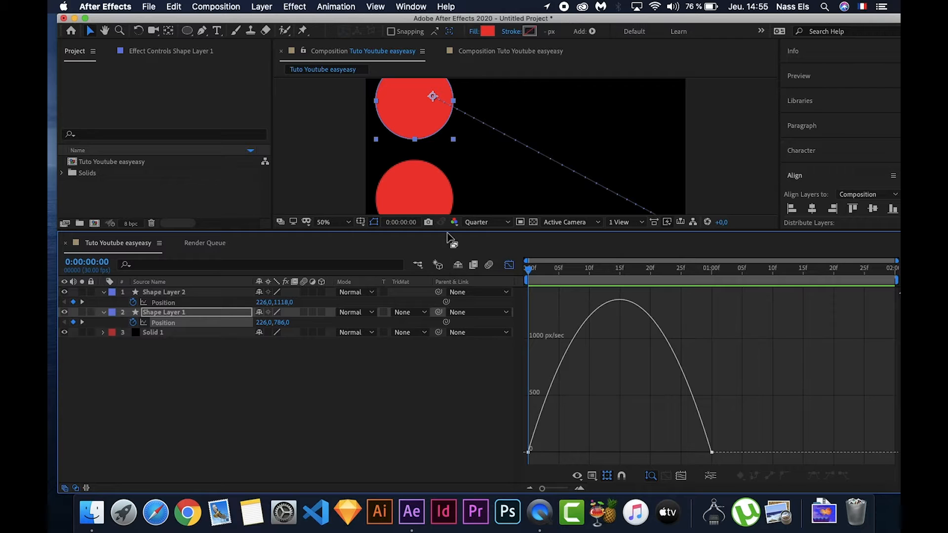
{"action": "left_click_drag", "start_coordinate": [447, 230], "coordinate": [446, 305]}
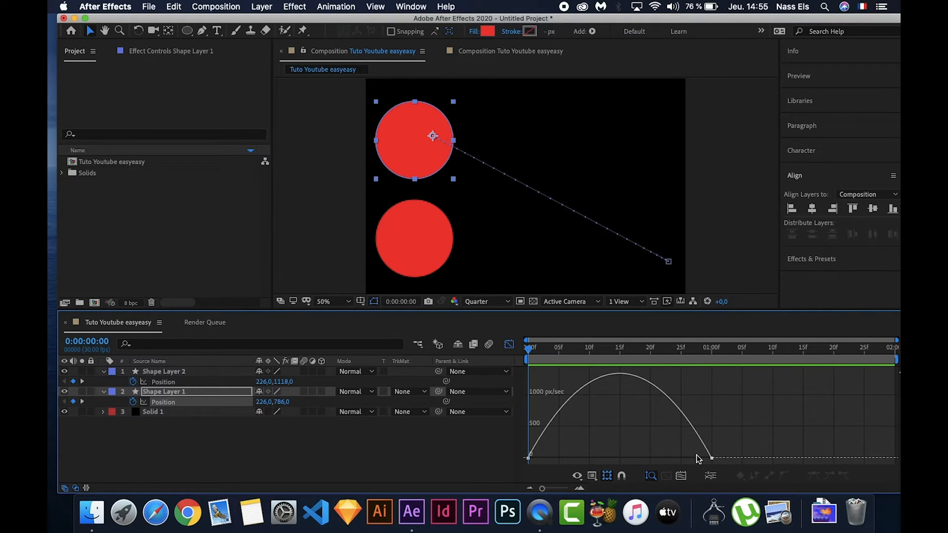
Stretch the first keyframe's ease handle to 10 frames and the second's back to 20 frames for a steep central speed peak, and preview
{"action": "mouse_move", "coordinate": [711, 459]}
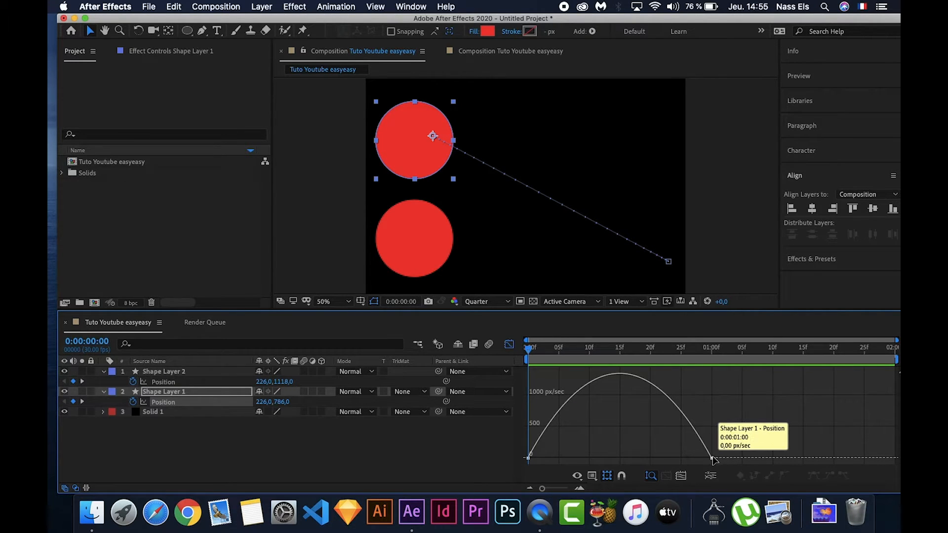
{"action": "left_click", "coordinate": [529, 458]}
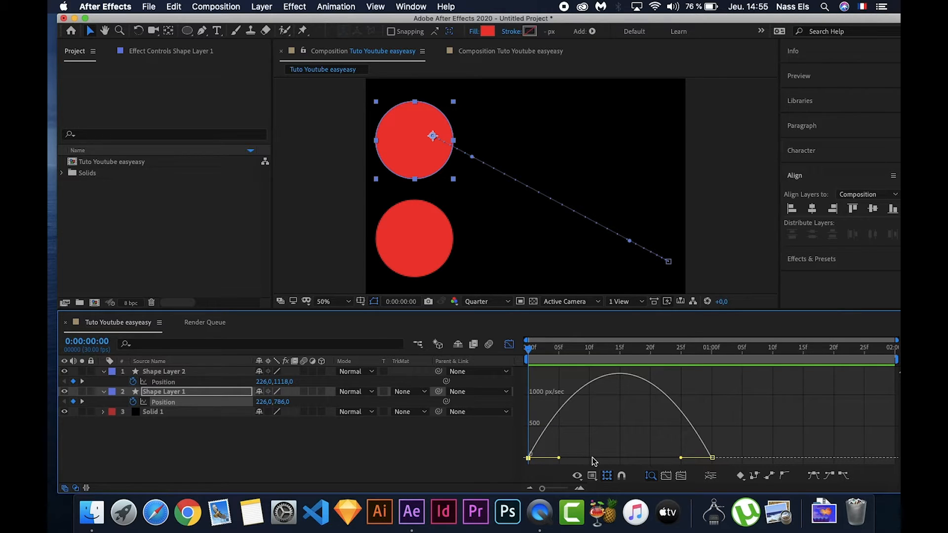
{"action": "left_click_drag", "start_coordinate": [560, 460], "coordinate": [591, 458]}
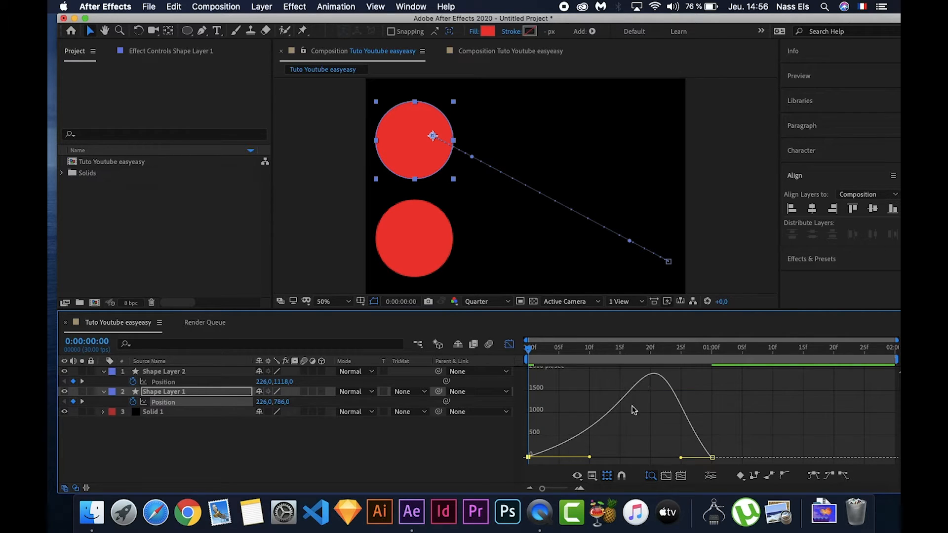
{"action": "left_click_drag", "start_coordinate": [681, 458], "coordinate": [651, 459]}
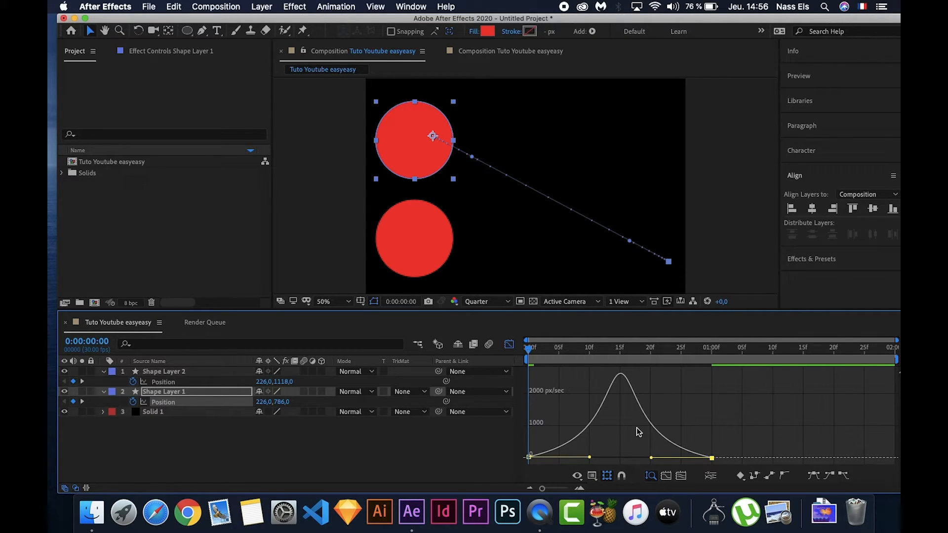
{"action": "key", "text": "space"}
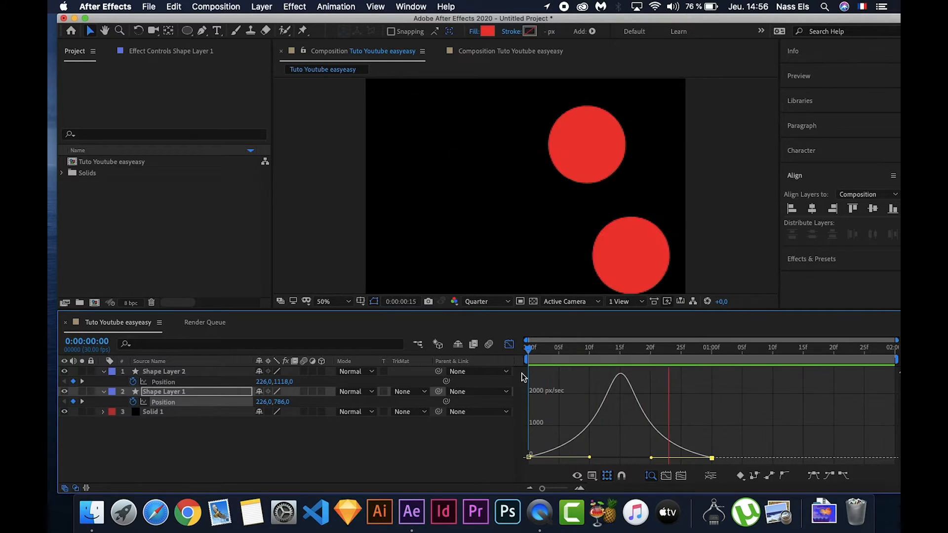
Try a fast start with the first ease handle at about 2 frames, then a late peak with handles at 15 and about 29 frames
{"action": "left_click_drag", "start_coordinate": [589, 457], "coordinate": [538, 459]}
{"action": "key", "text": "space"}
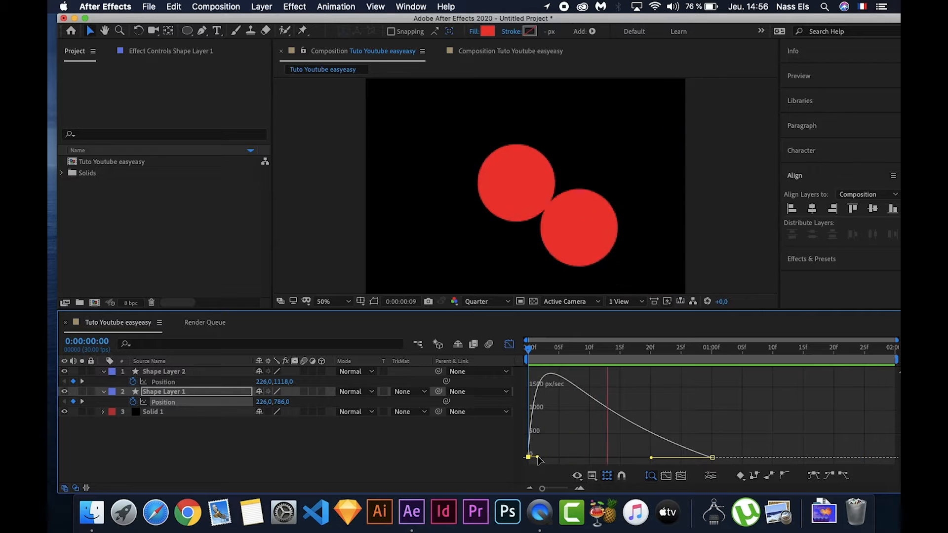
{"action": "left_click_drag", "start_coordinate": [538, 458], "coordinate": [710, 459]}
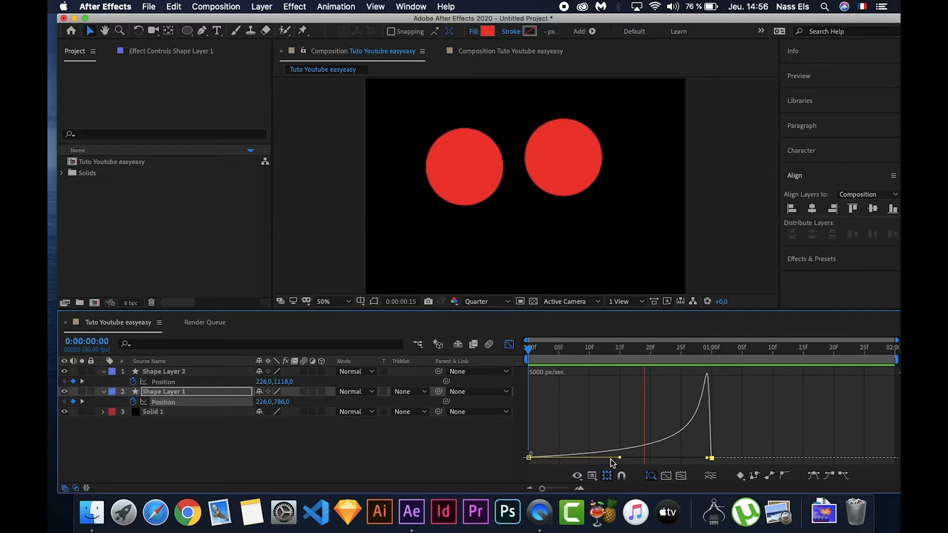
Try raising the first keyframe's starting speed above 3000 px/sec and then reducing it to just under 1000 px/sec, previewing both
{"action": "left_click_drag", "start_coordinate": [620, 458], "coordinate": [623, 401]}
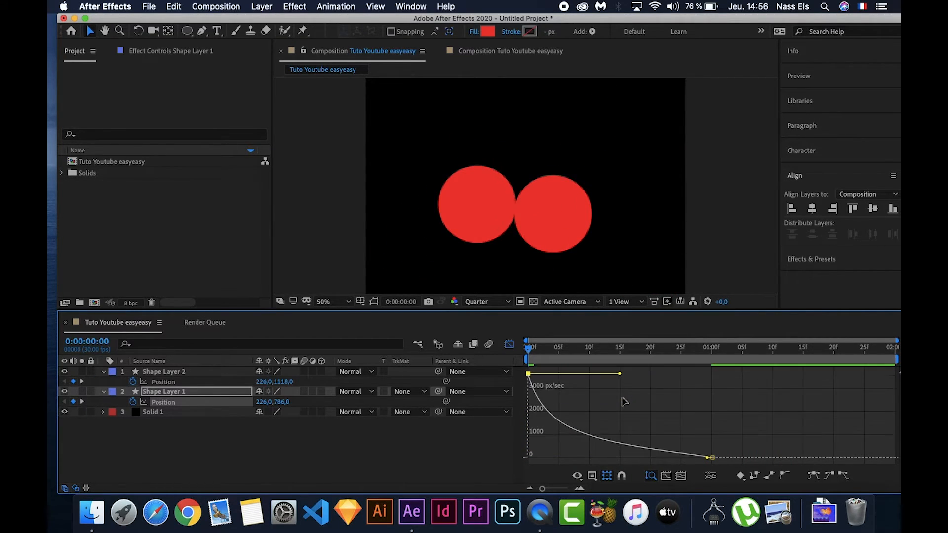
{"action": "key", "text": "space"}
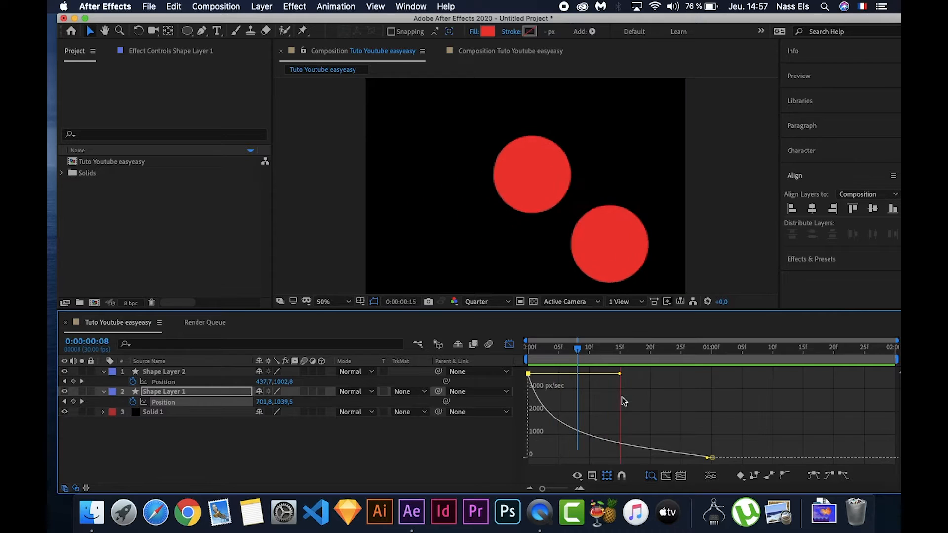
{"action": "key", "text": "space"}
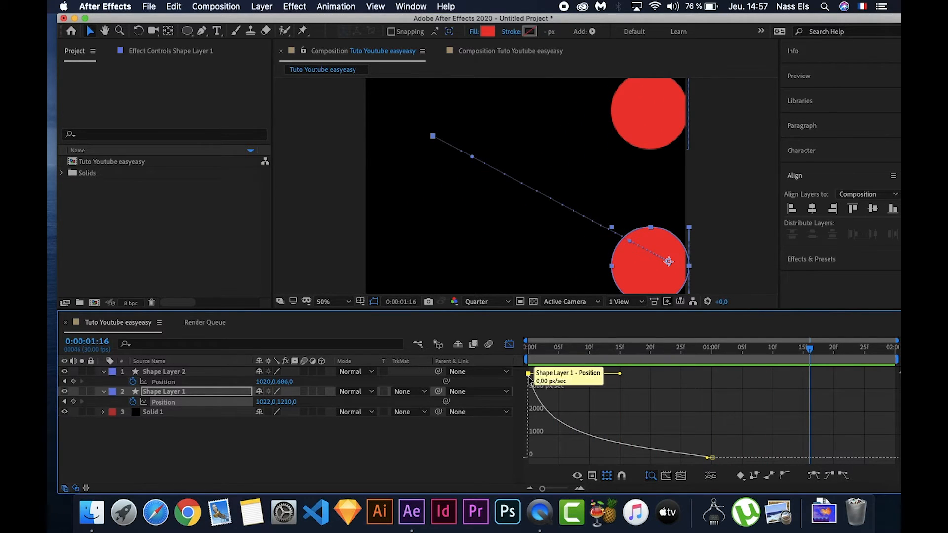
{"action": "left_click_drag", "start_coordinate": [619, 377], "coordinate": [615, 440]}
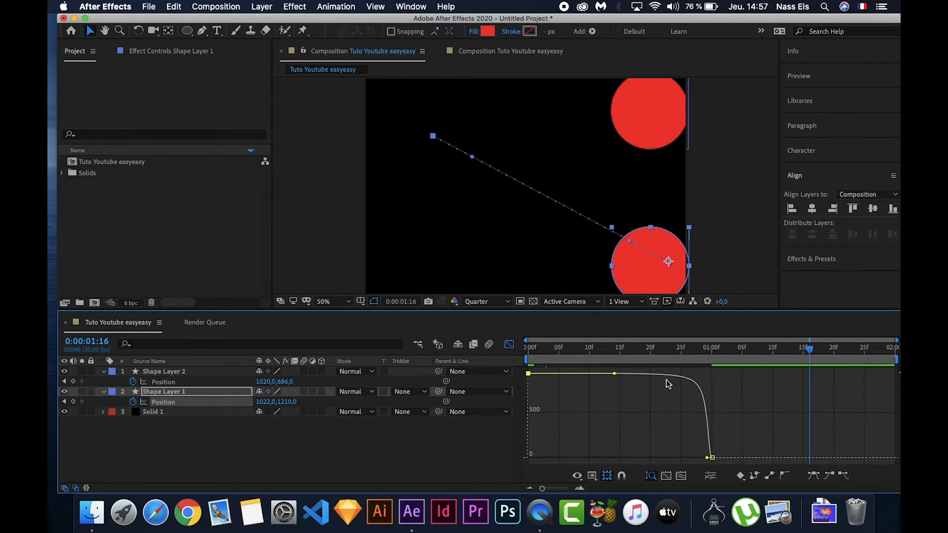
{"action": "key", "text": "space"}
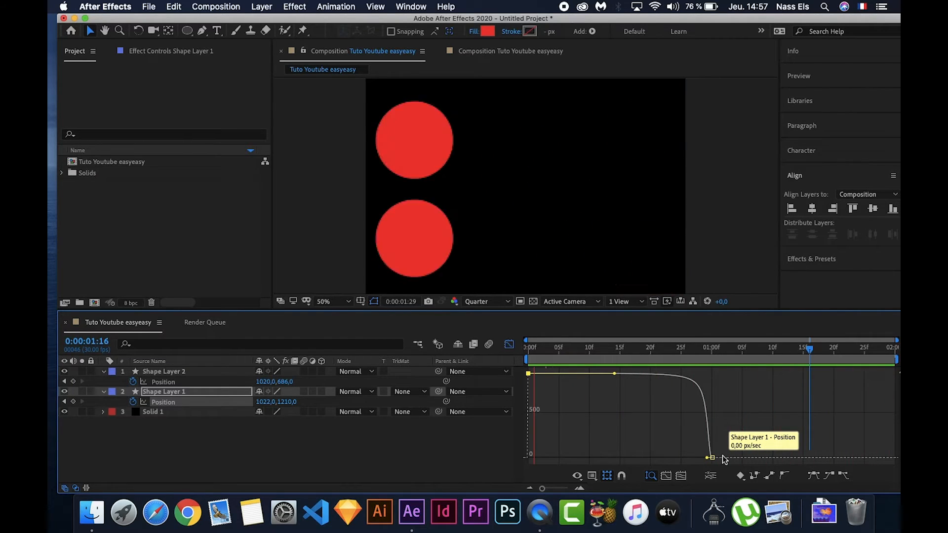
{"action": "key", "text": "space"}
Set the first keyframe's speed to zero with its handle at about 8 frames, pull the second's handle to about 21 frames, and preview
{"action": "left_click", "coordinate": [615, 378]}
{"action": "left_click_drag", "start_coordinate": [614, 379], "coordinate": [579, 461]}
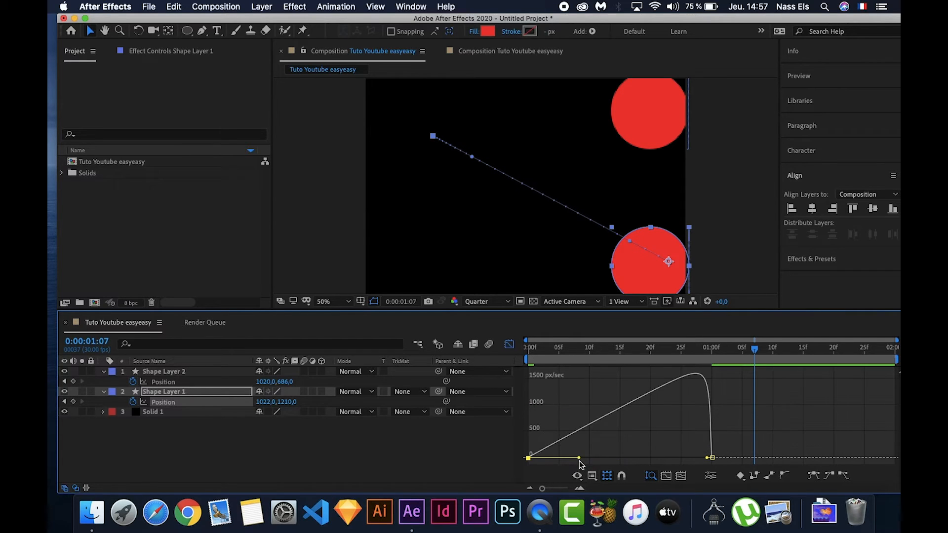
{"action": "left_click_drag", "start_coordinate": [709, 458], "coordinate": [655, 461]}
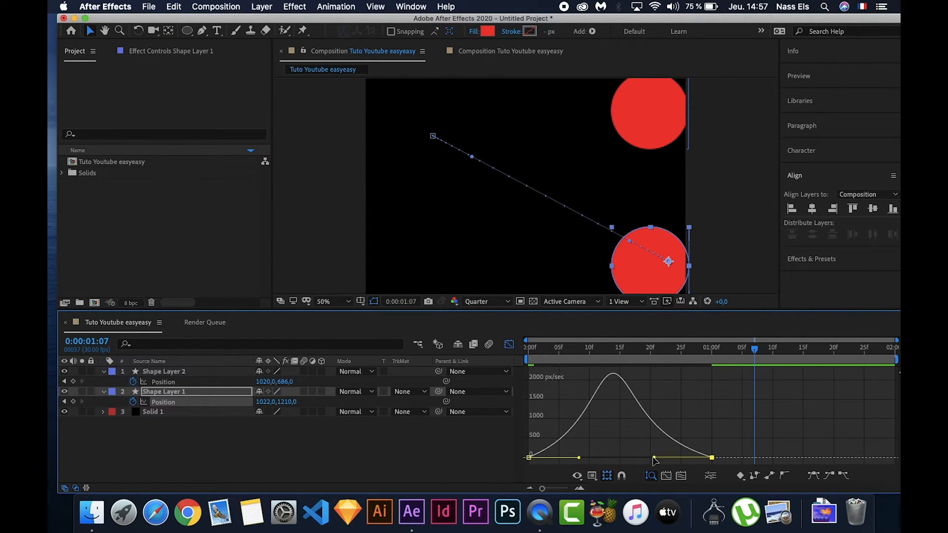
{"action": "key", "text": "space"}
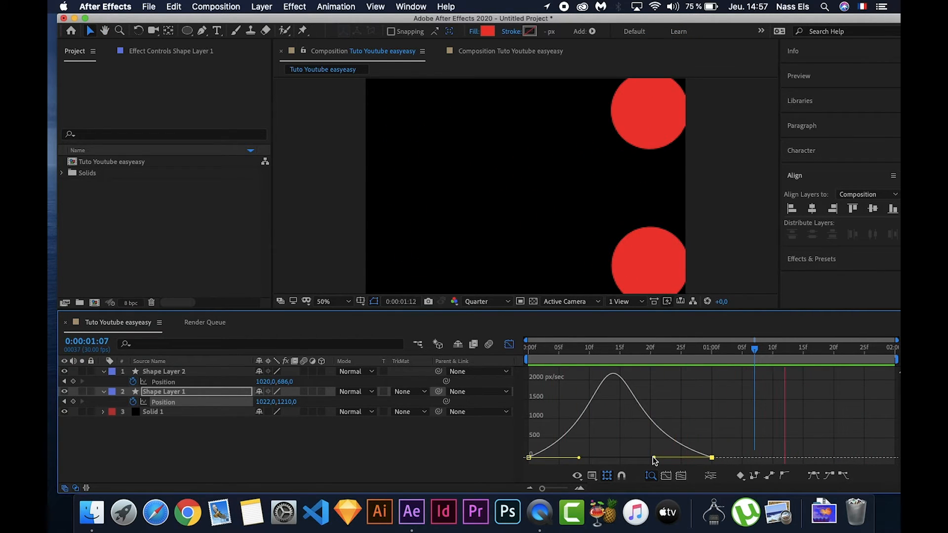
{"action": "key", "text": "space"}
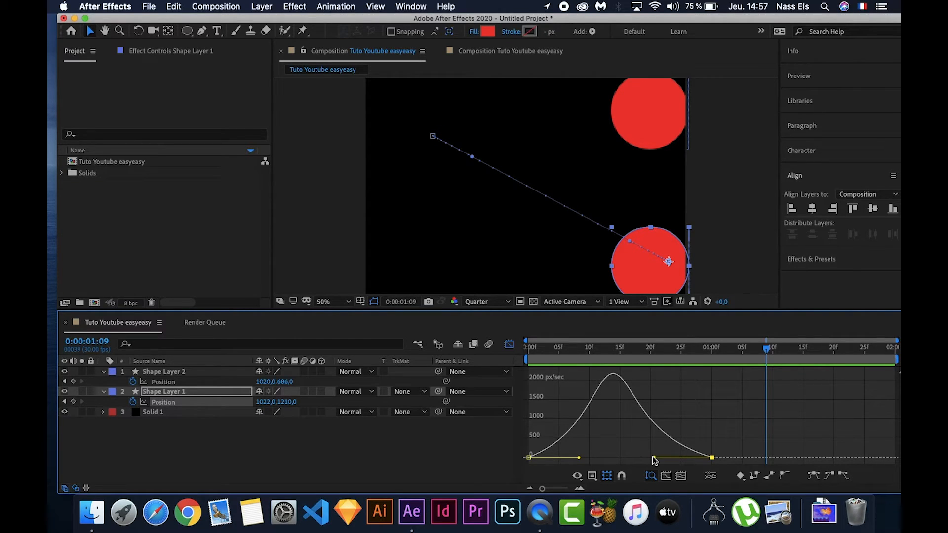
{"action": "key", "text": "space"}
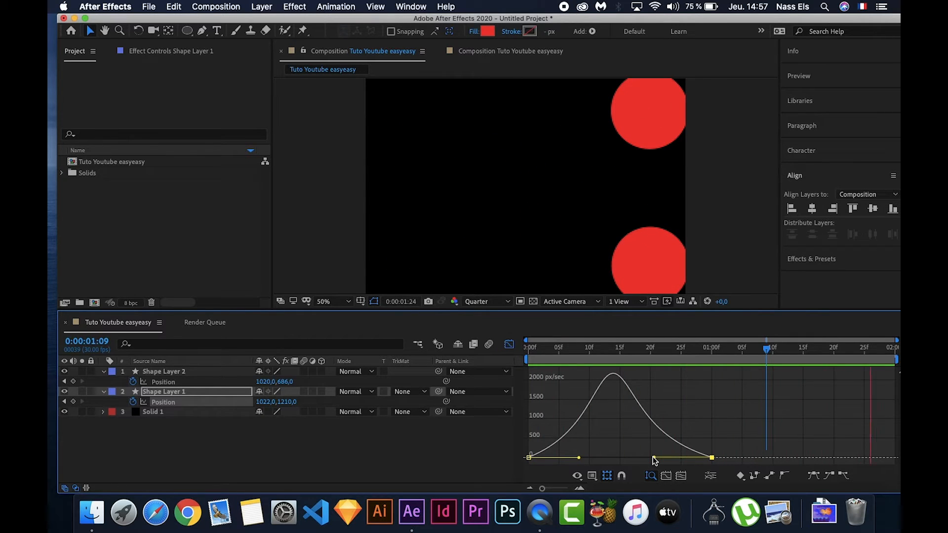
{"action": "key", "text": "space"}
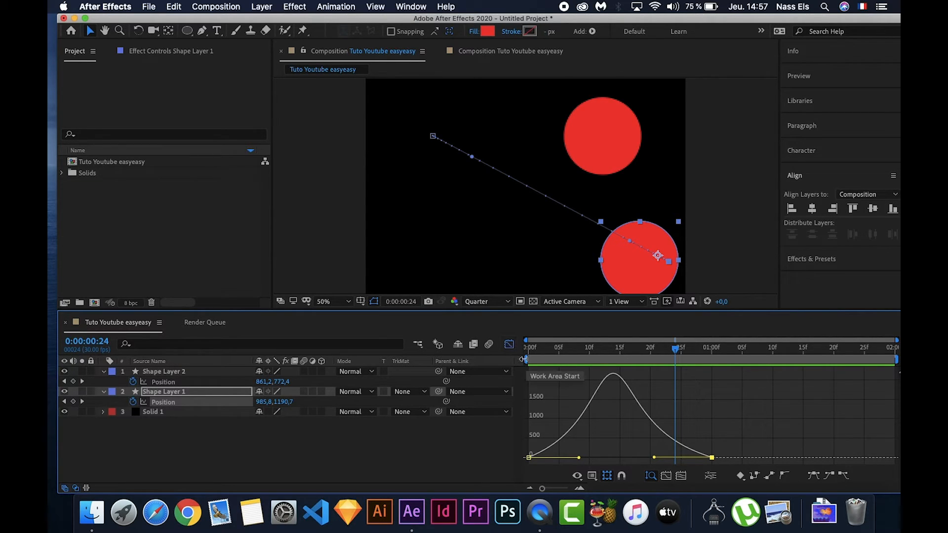
Move Shape Layer 1's second ease handle to about 25 frames and the first's to about 5 frames, preview, and close the Graph Editor
{"action": "key", "text": "space"}
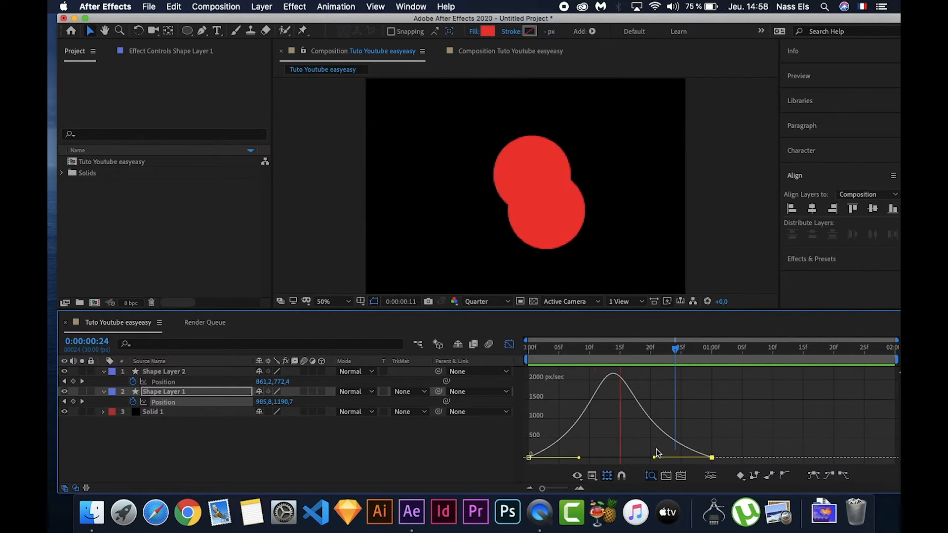
{"action": "left_click_drag", "start_coordinate": [655, 458], "coordinate": [679, 457]}
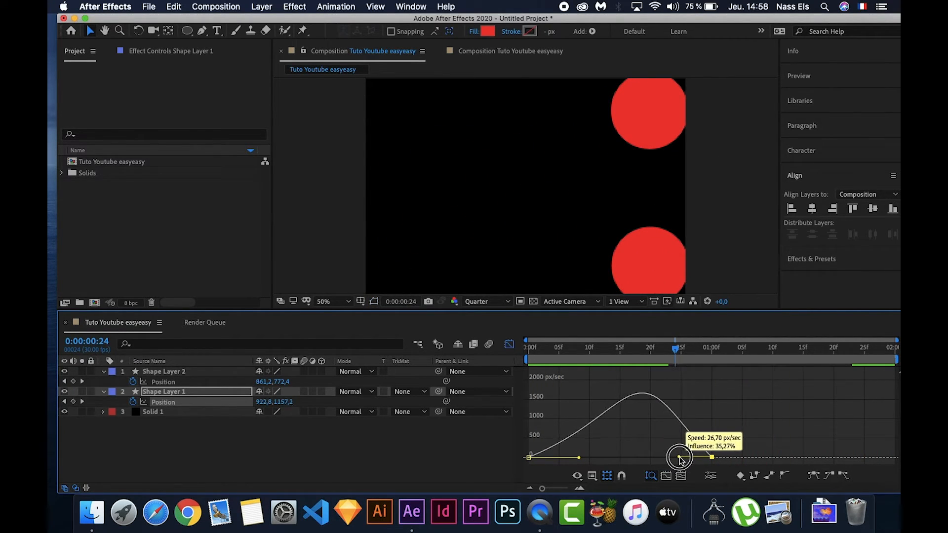
{"action": "key", "text": "space"}
{"action": "left_click_drag", "start_coordinate": [583, 458], "coordinate": [561, 460]}
{"action": "key", "text": "space"}
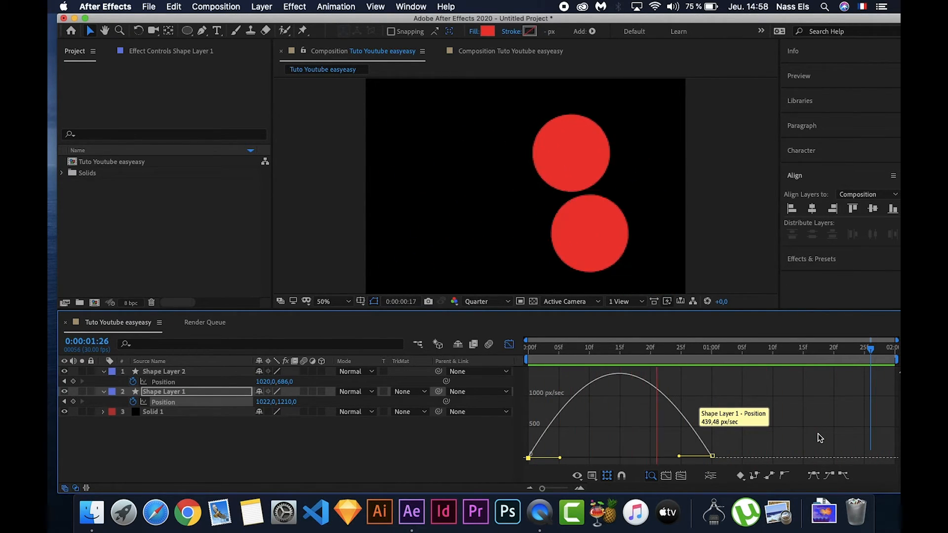
{"action": "key", "text": "space"}
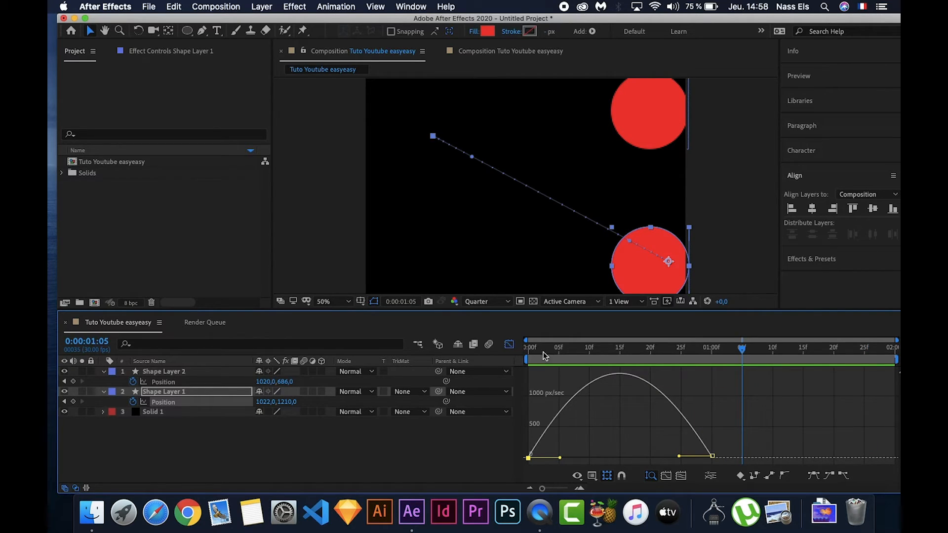
{"action": "left_click", "coordinate": [509, 344]}
{"action": "left_click", "coordinate": [773, 428]}
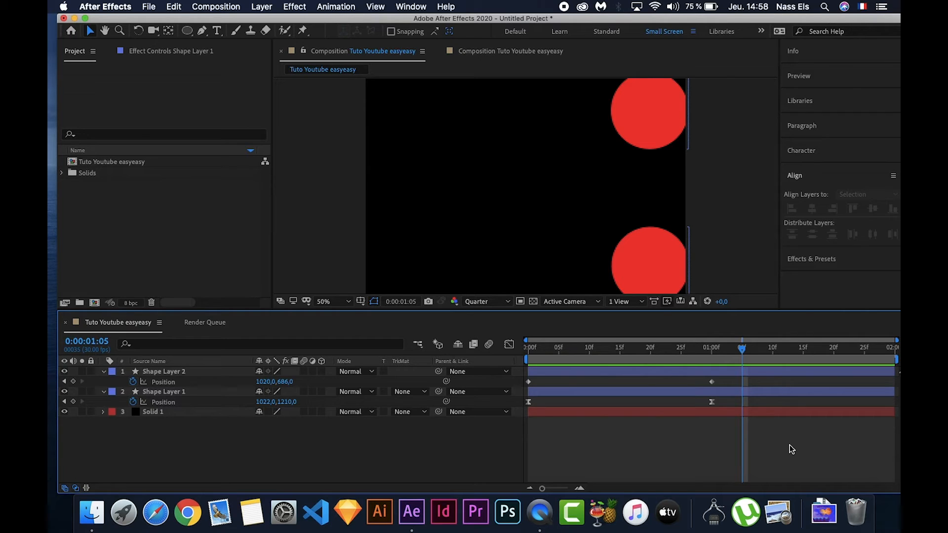
Select both Position keyframes of Shape Layer 2 and look through the options available for them
{"action": "left_click_drag", "start_coordinate": [726, 383], "coordinate": [542, 381]}
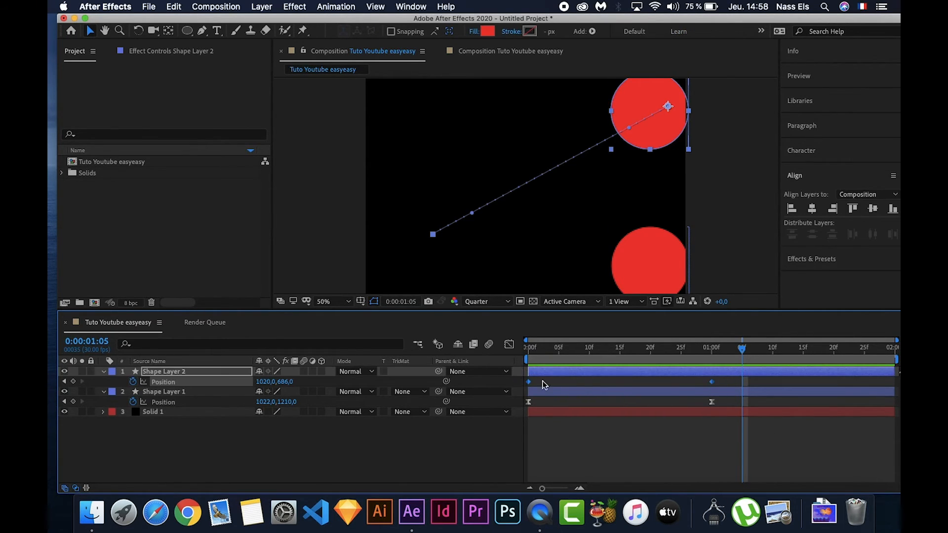
{"action": "right_click", "coordinate": [712, 382]}
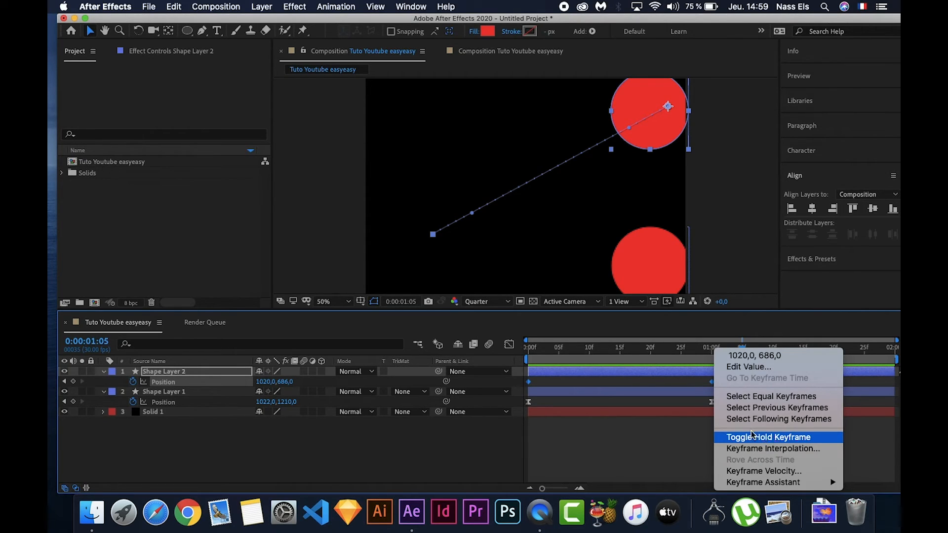
{"action": "left_click", "coordinate": [670, 430]}
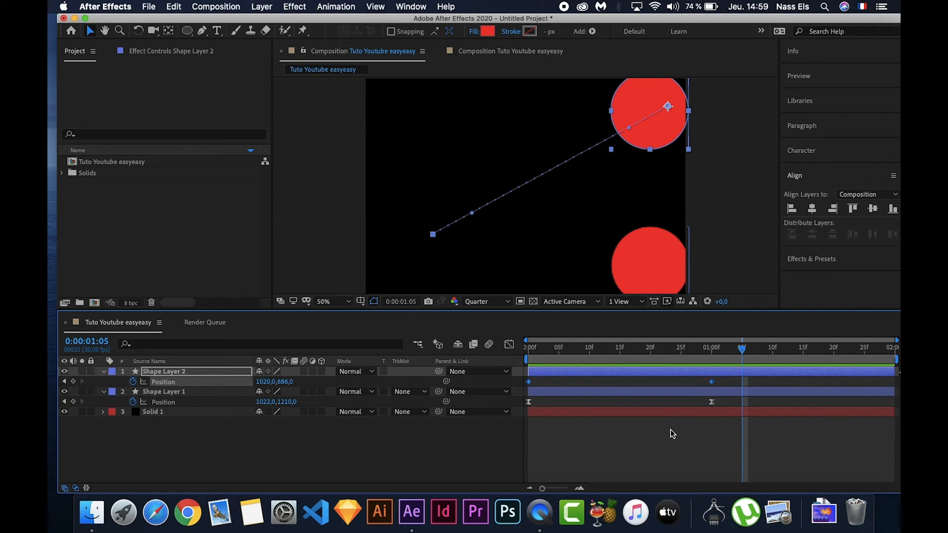
{"action": "left_click", "coordinate": [677, 434]}
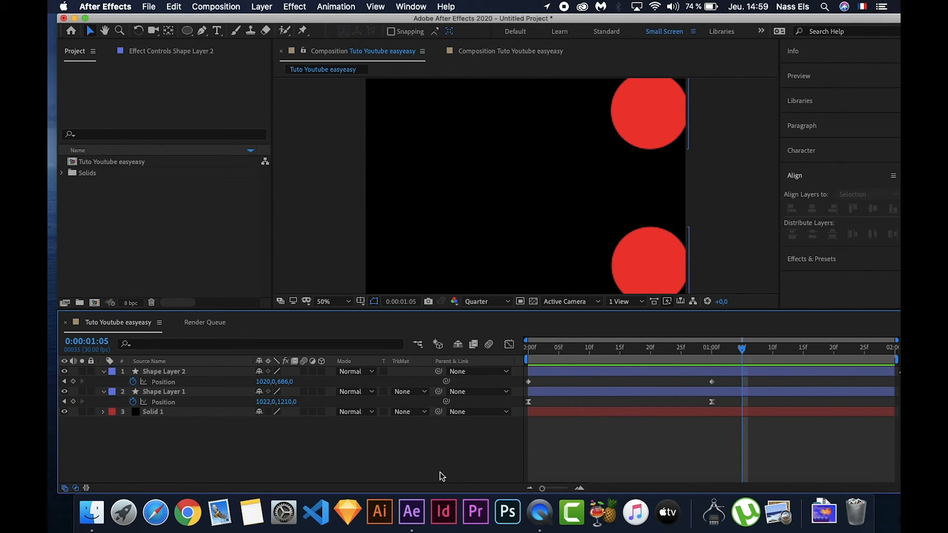
Change the fill colour of Shape Layer 1's circle to blue and preview the animation
{"action": "key", "text": "space"}
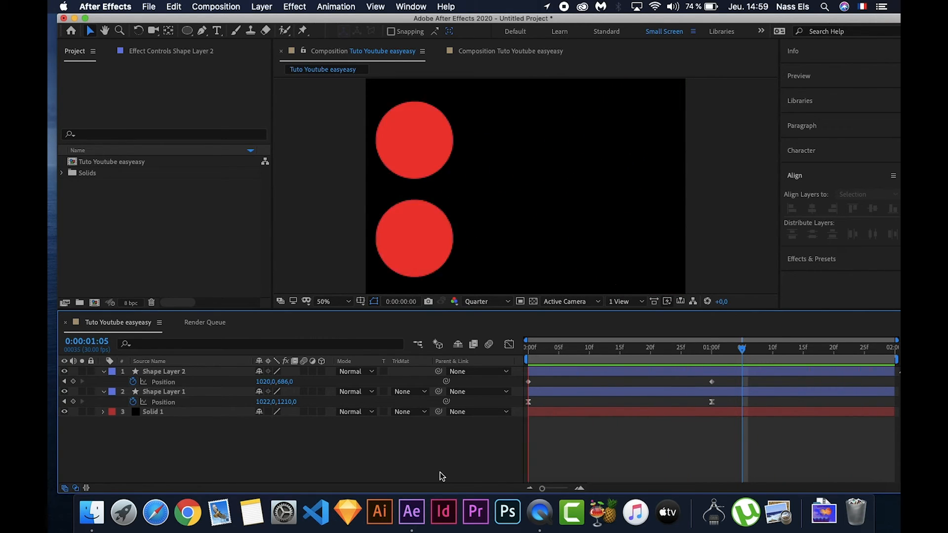
{"action": "left_click", "coordinate": [672, 271]}
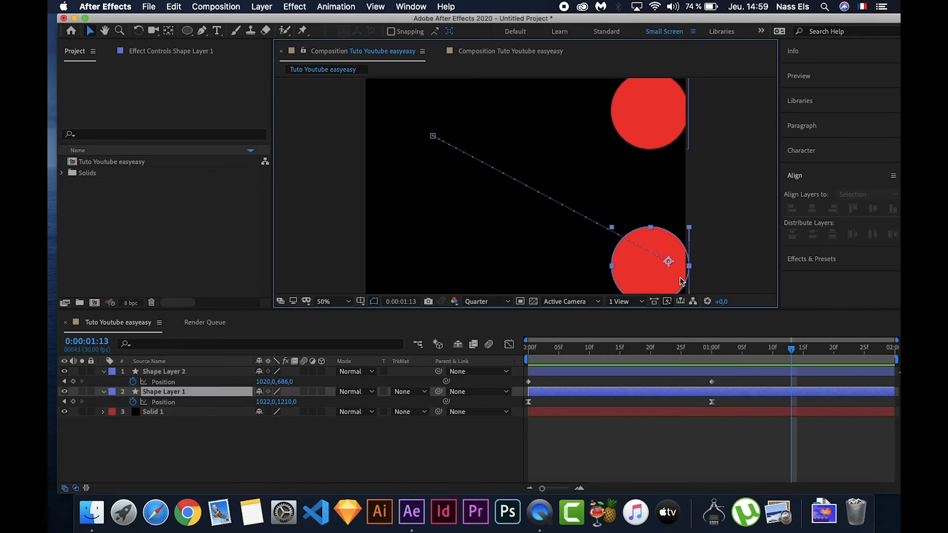
{"action": "left_click", "coordinate": [477, 33]}
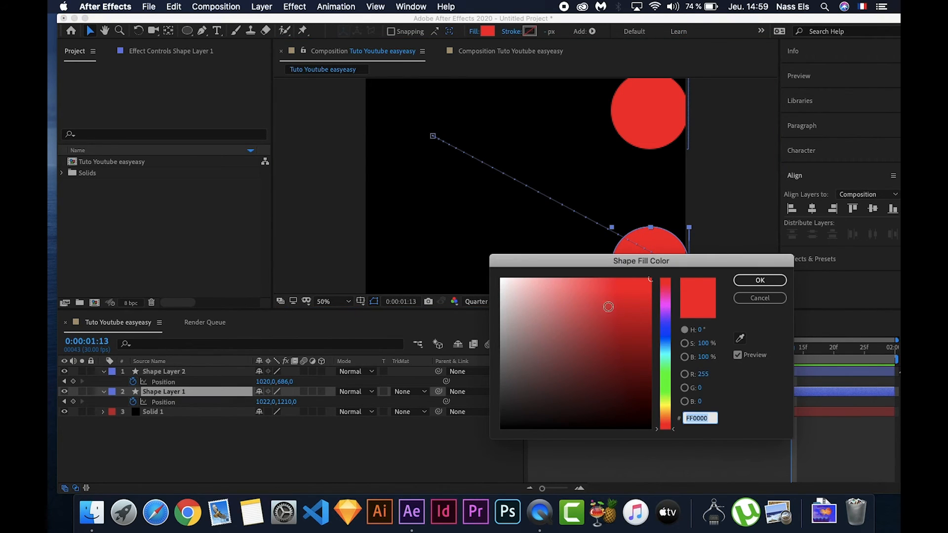
{"action": "left_click", "coordinate": [667, 330]}
{"action": "left_click", "coordinate": [781, 278]}
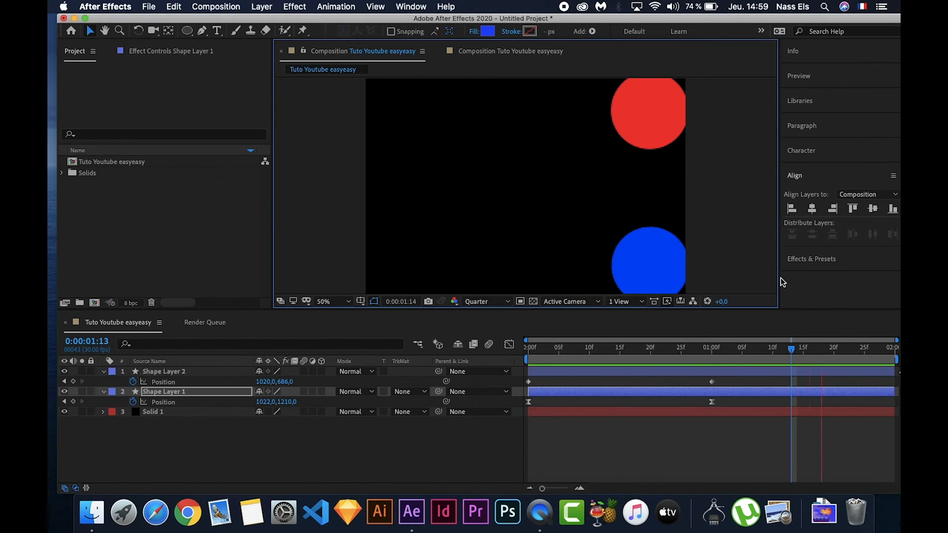
{"action": "key", "text": "space"}
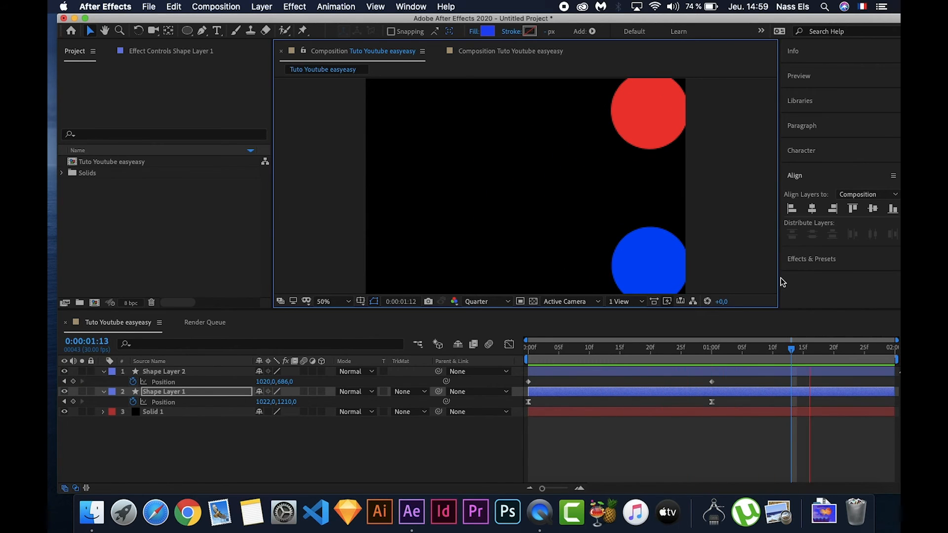